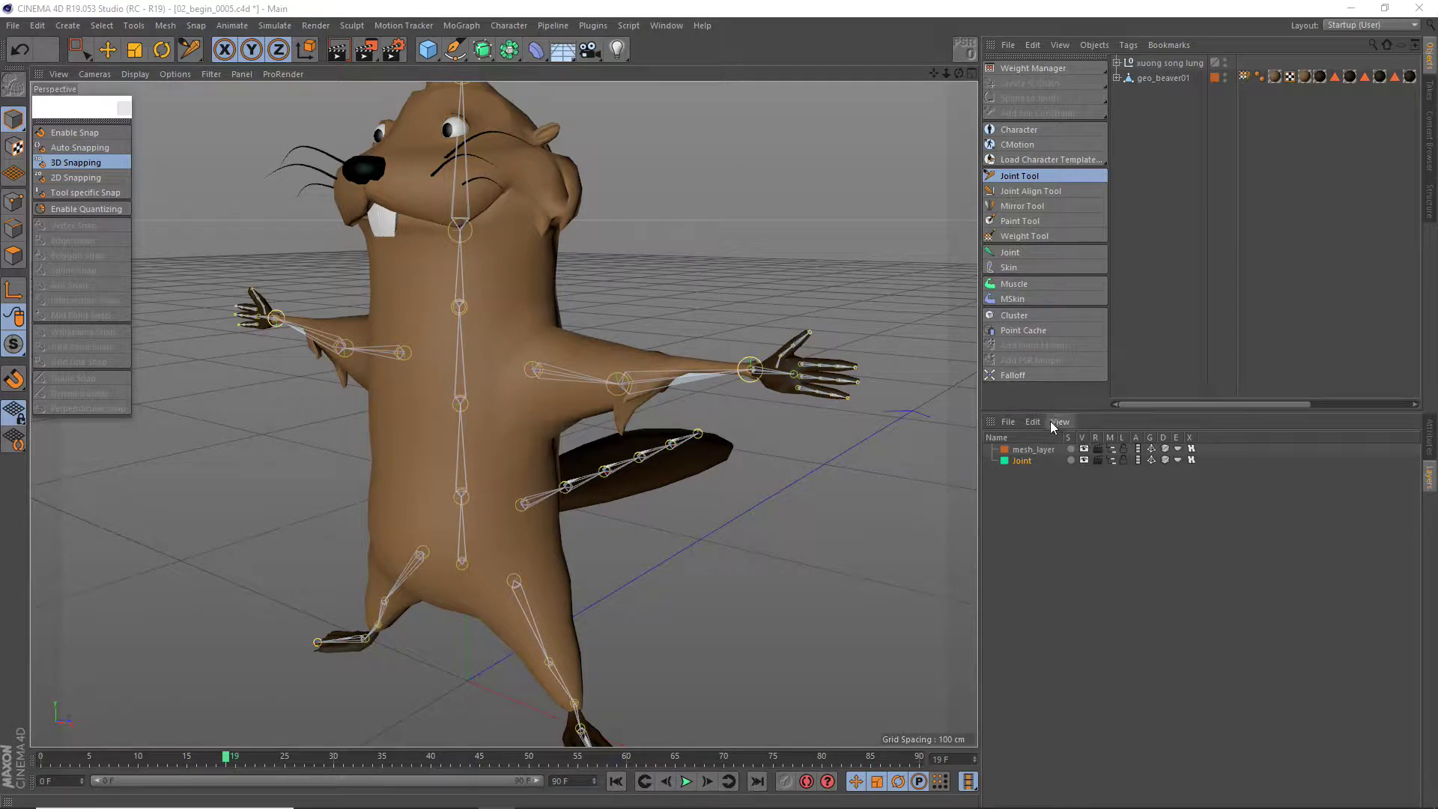
# Select every joint on the beaver rig's Joint layer using Select from Layer
pyautogui.rightClick(1018, 463)
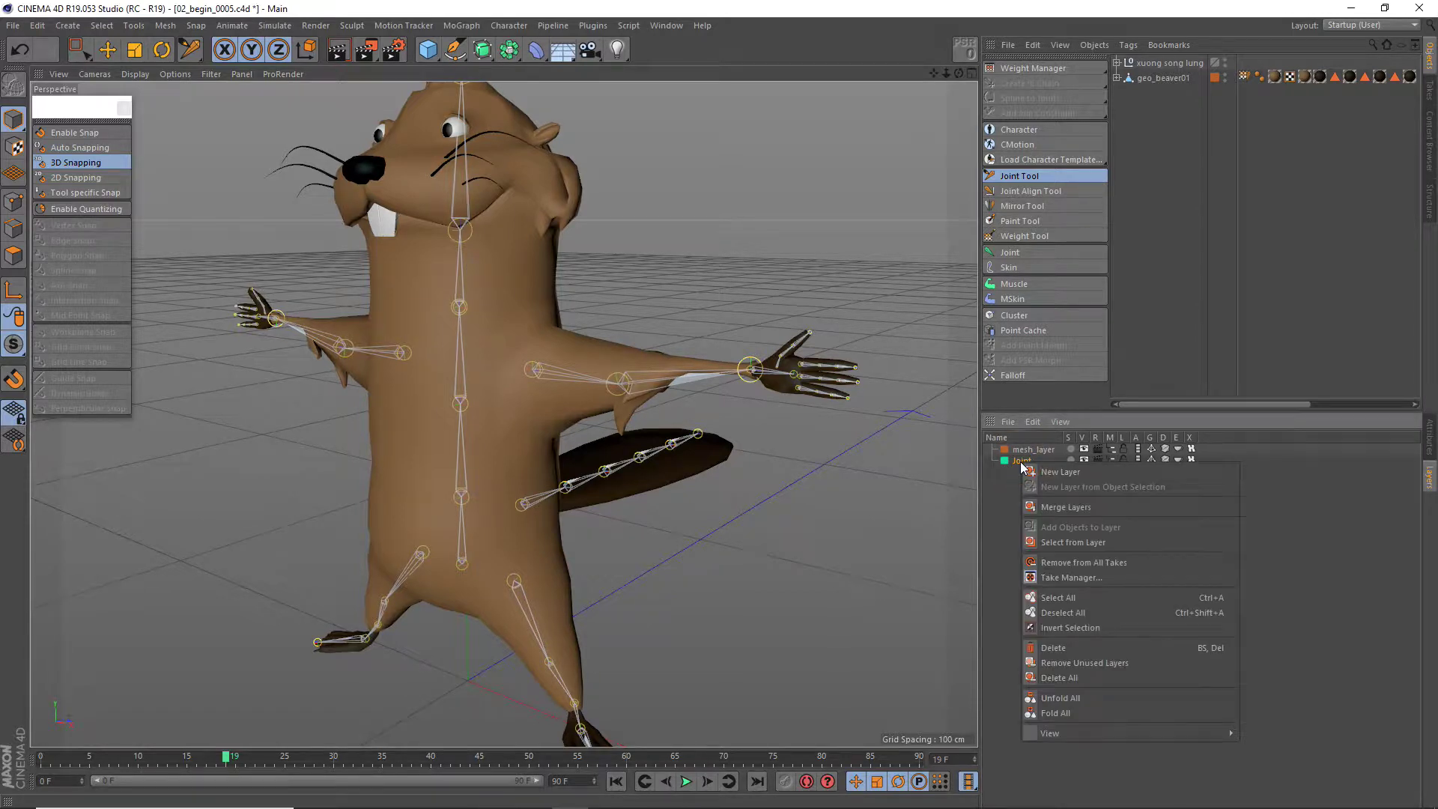
pyautogui.click(1056, 542)
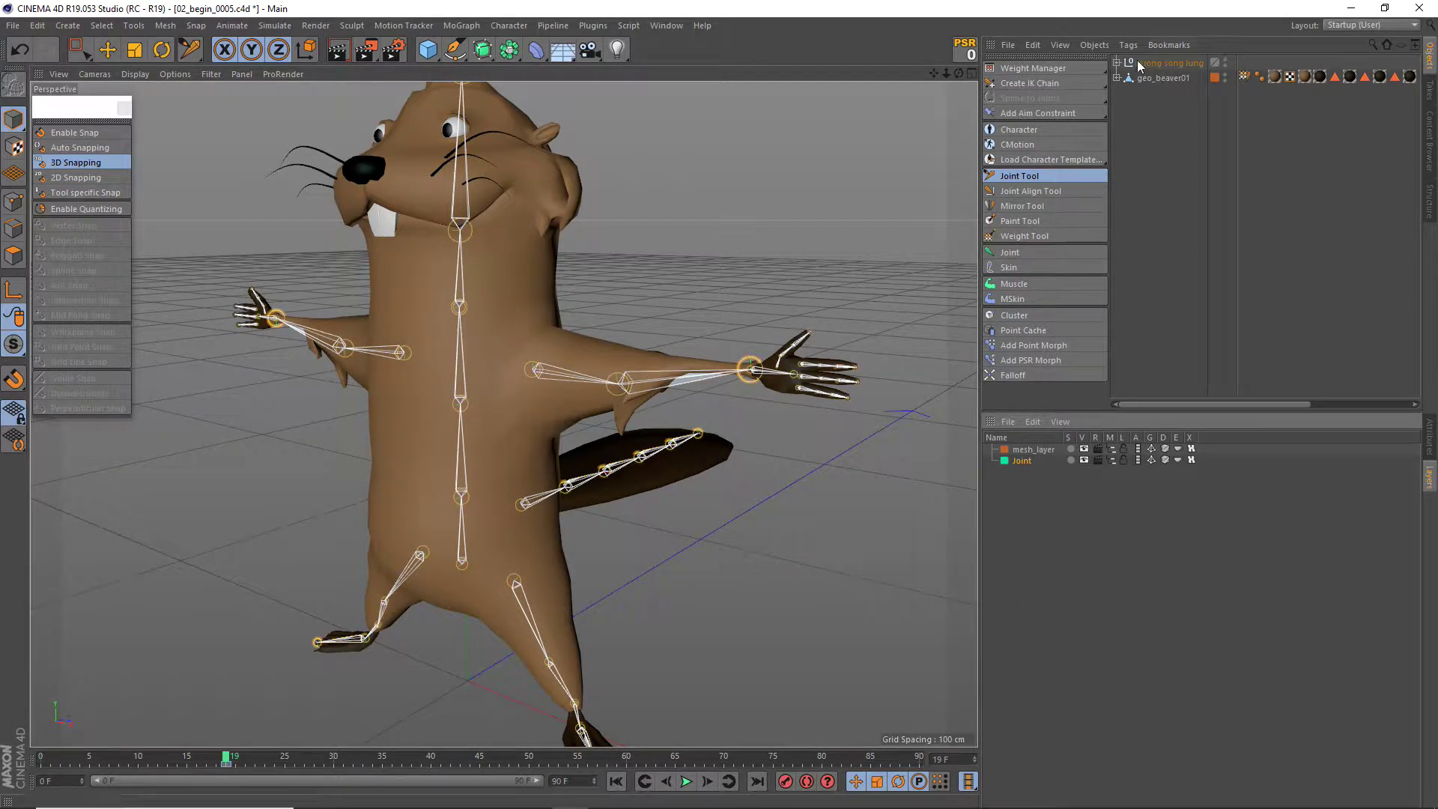
# Unfold the hierarchy, then select all joints plus the geo_beaver01 mesh using the Object Manager filter
pyautogui.press('s')
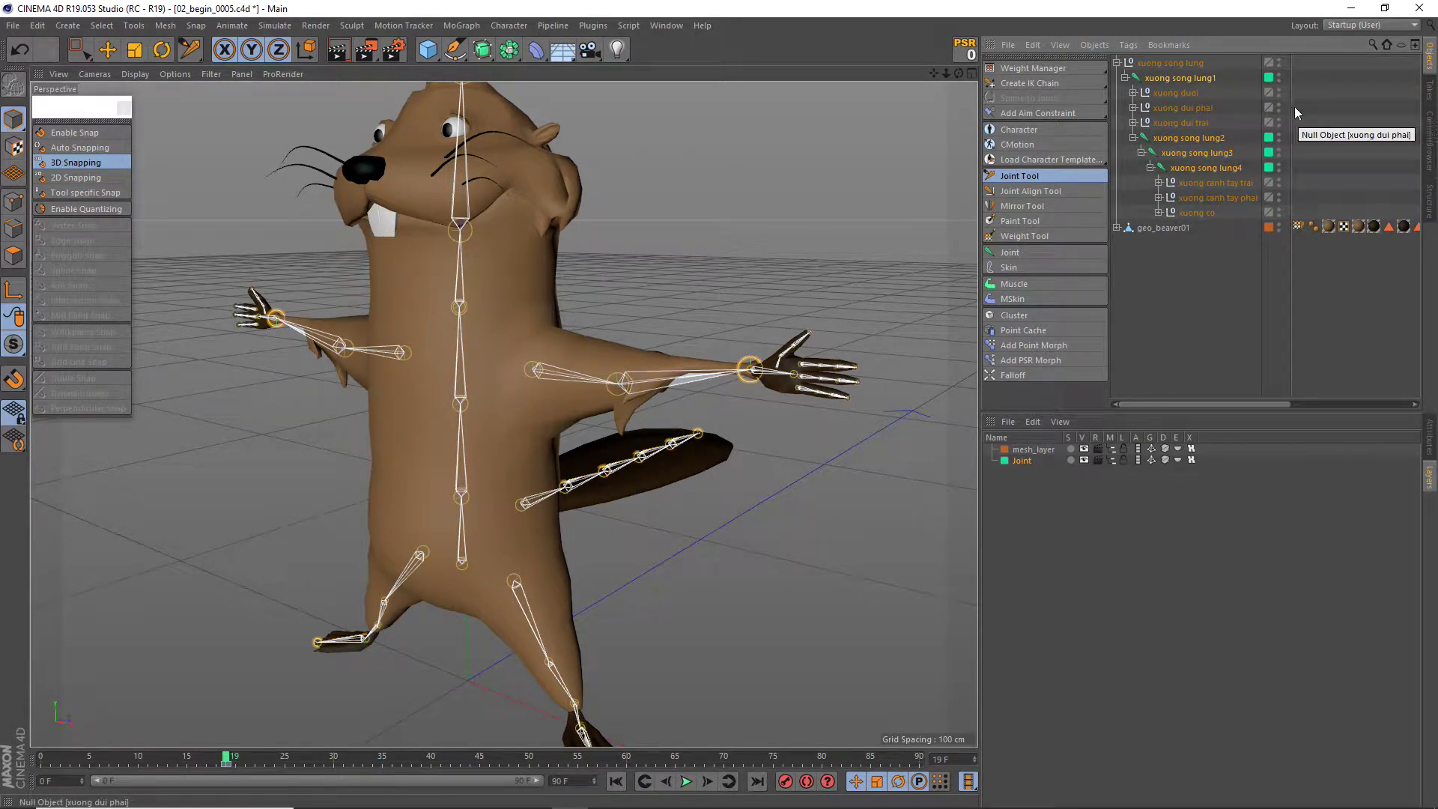
pyautogui.click(1203, 312)
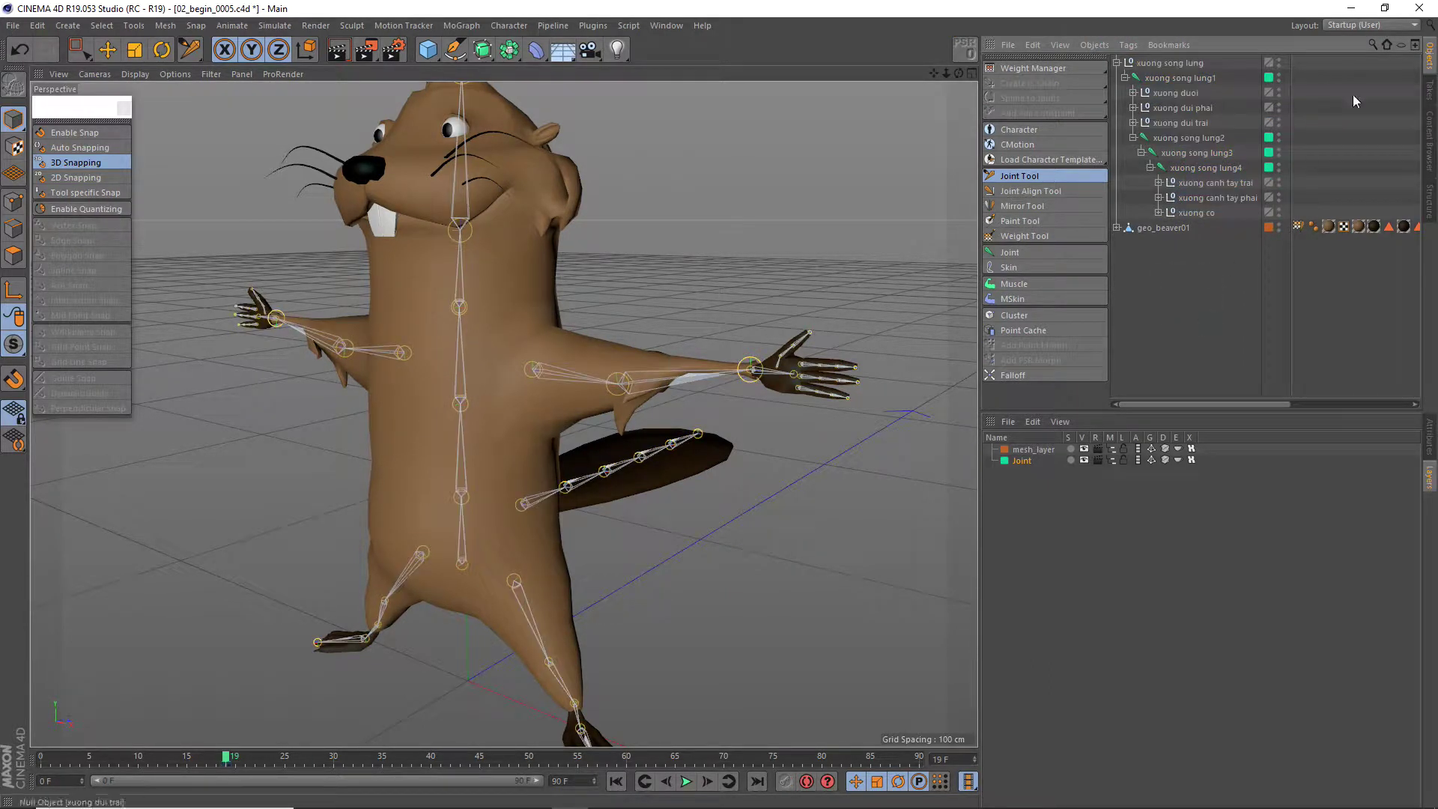
pyautogui.click(1399, 45)
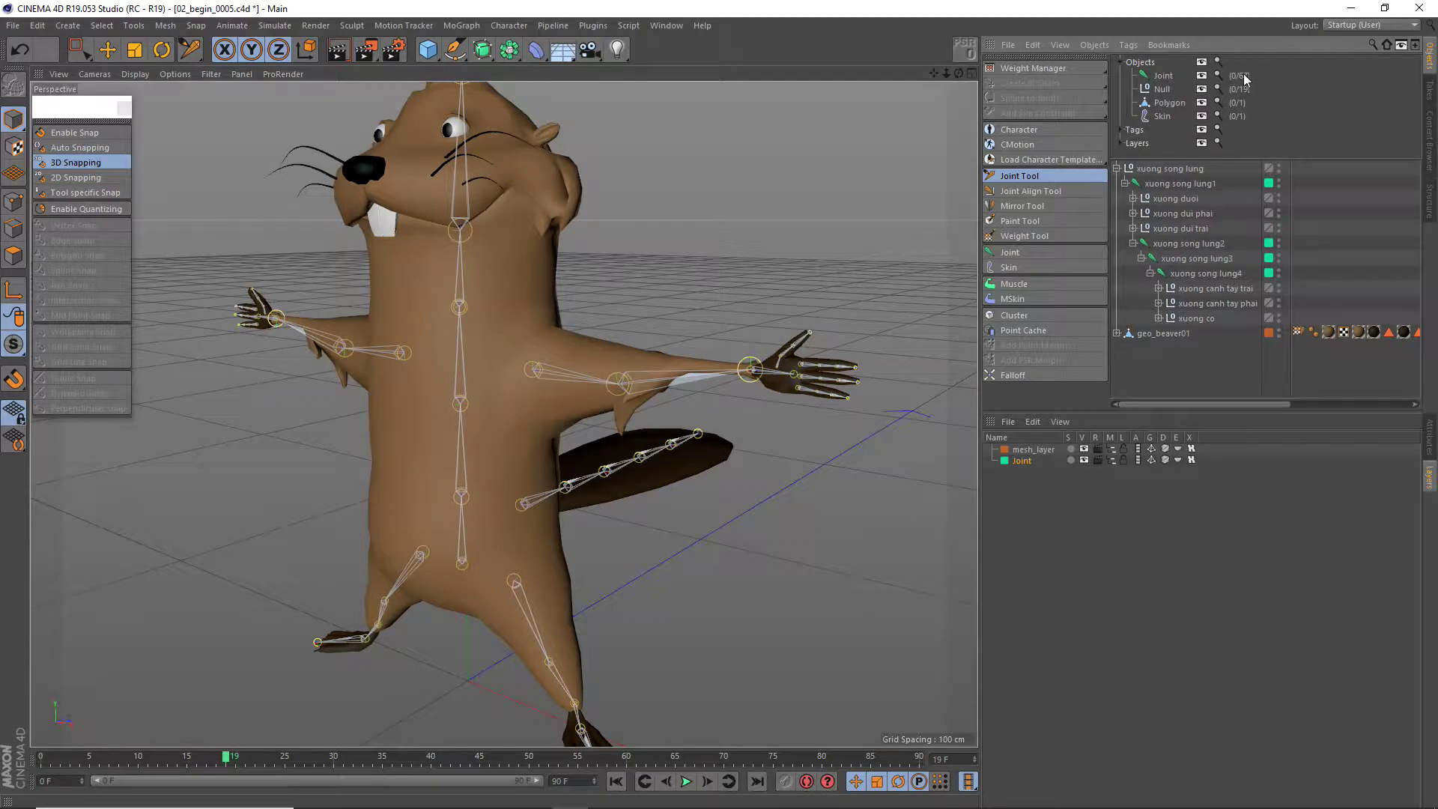
pyautogui.click(1163, 77)
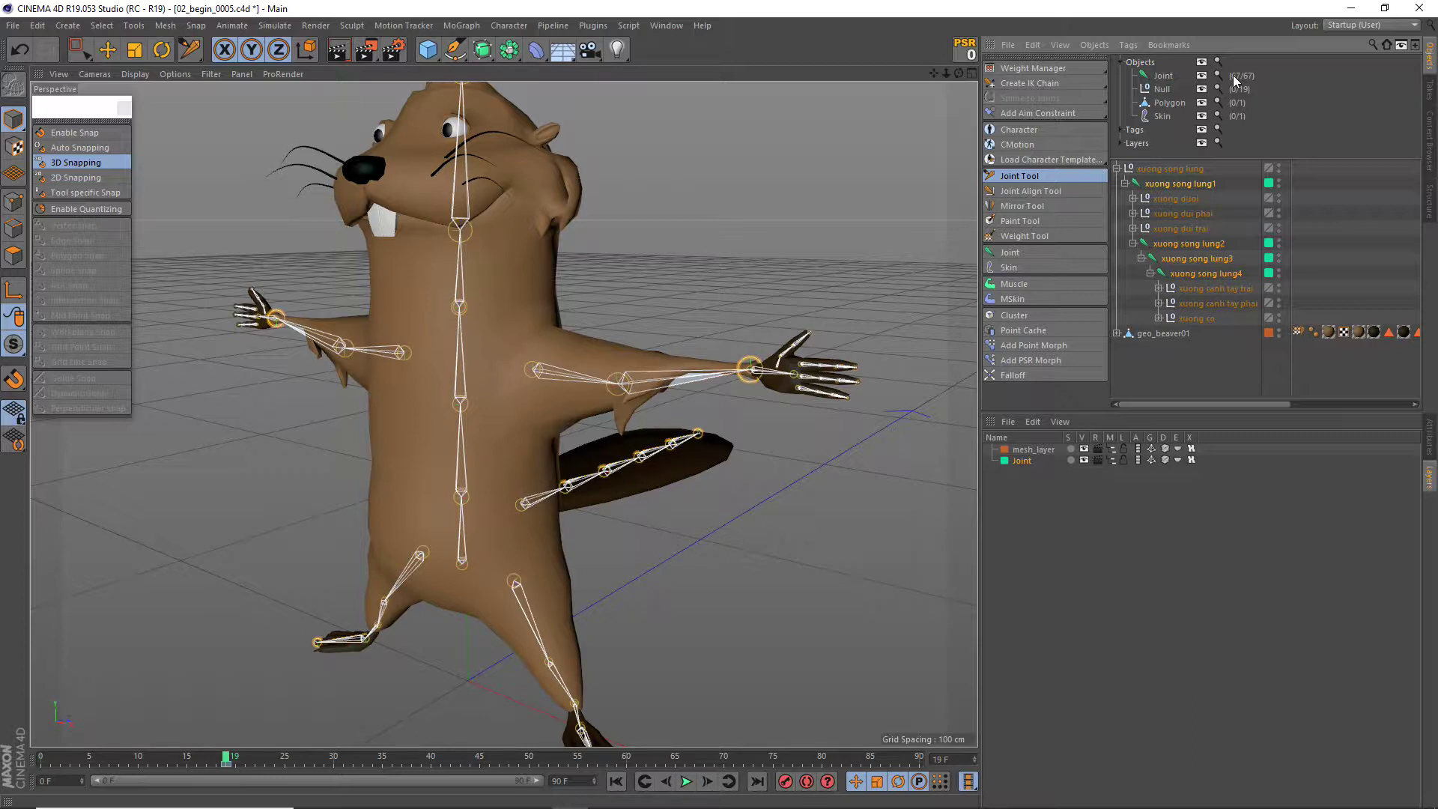
pyautogui.click(1163, 334)
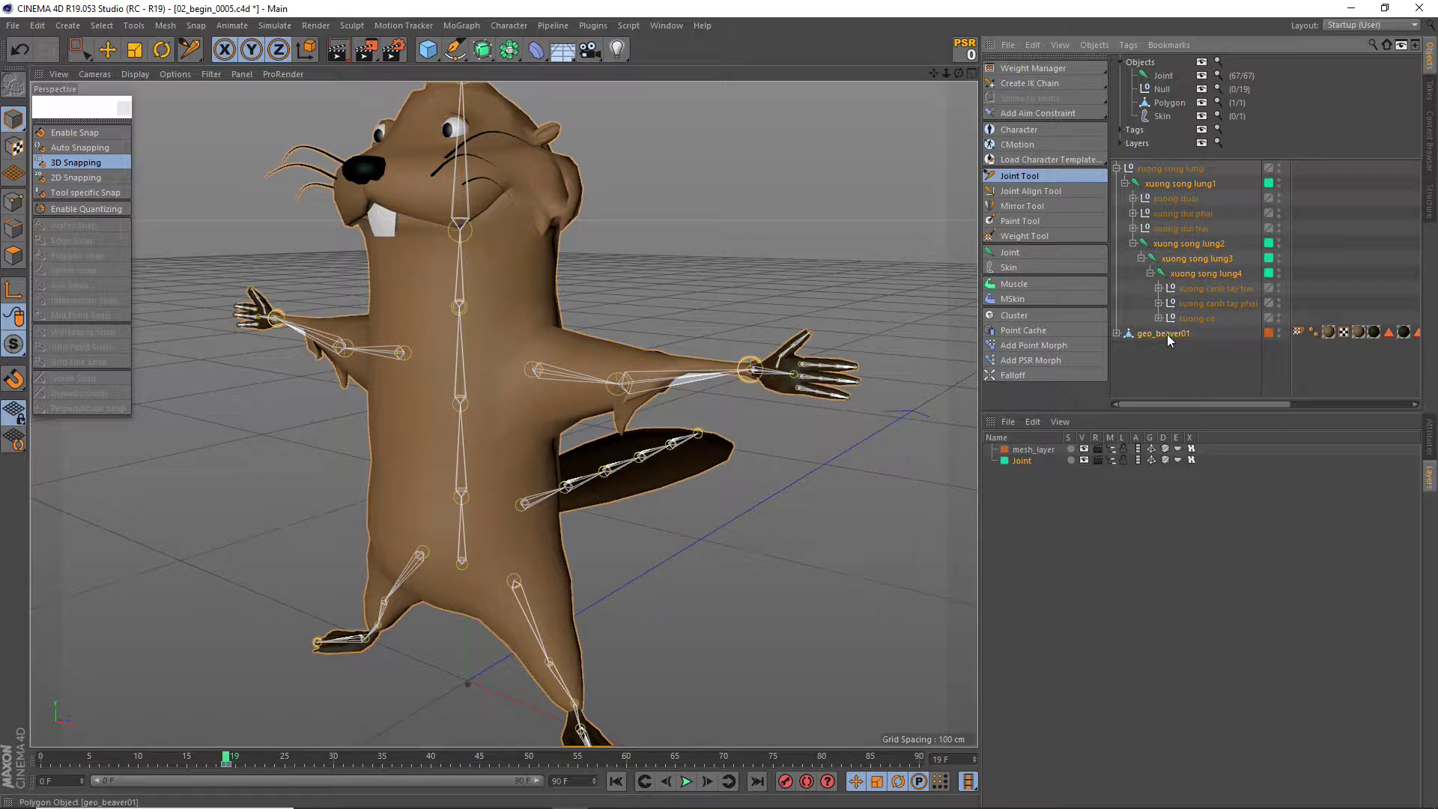
pyautogui.click(509, 28)
pyautogui.moveTo(527, 63)
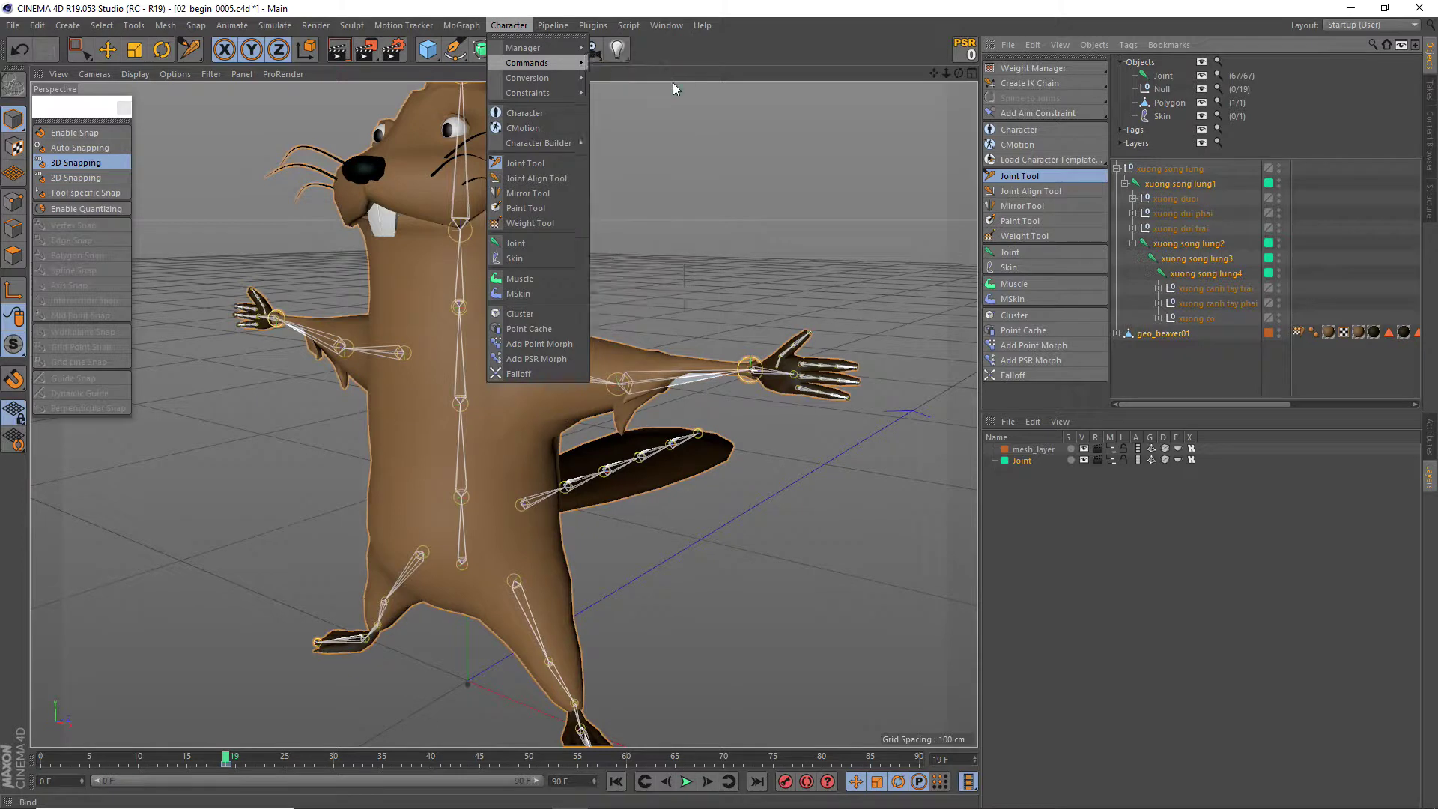
# Bind geo_beaver01 to the joints with 100% bind distance and reveal its new Skin object
pyautogui.click(673, 84)
pyautogui.moveTo(651, 33); pyautogui.dragTo(748, 168)
pyautogui.click(746, 177)
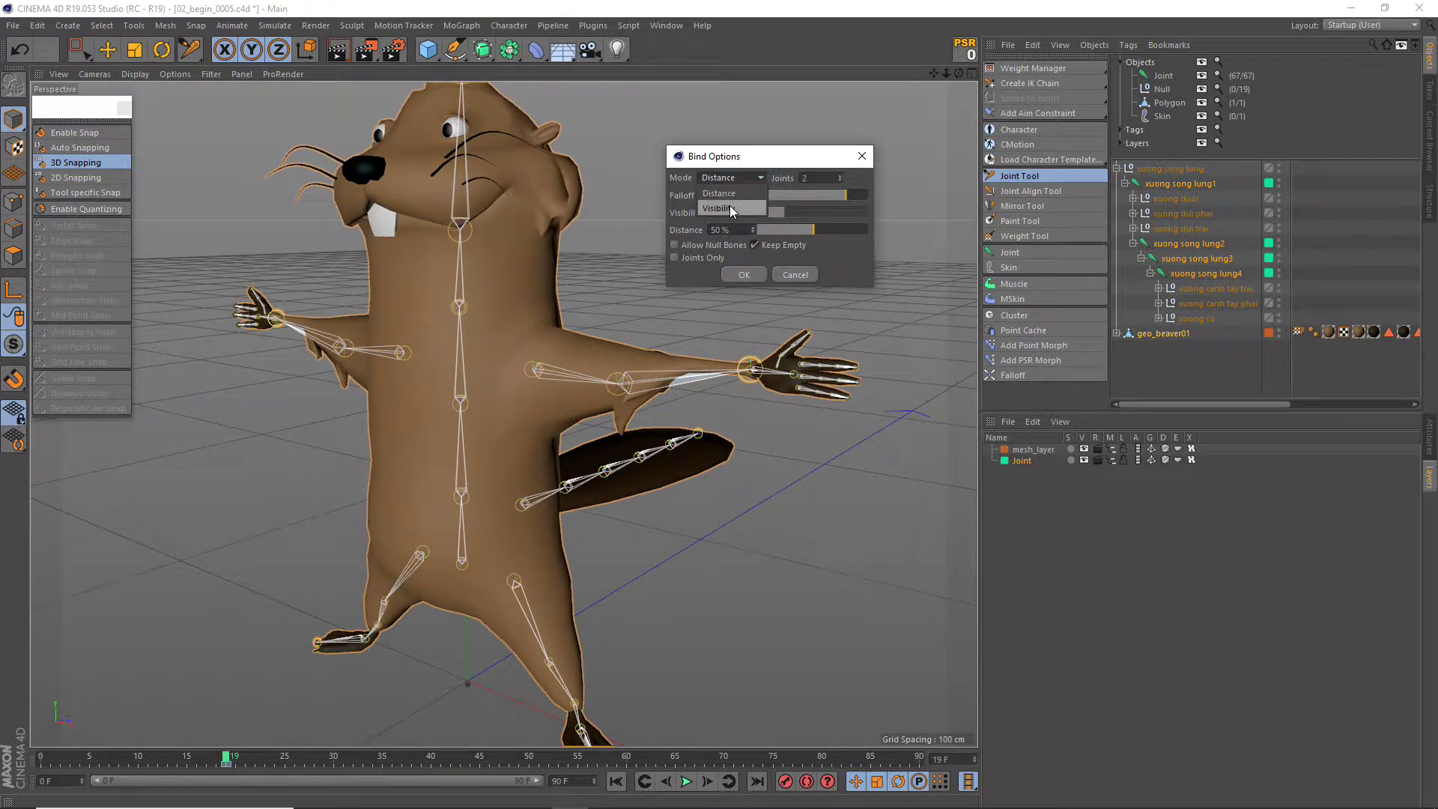
pyautogui.doubleClick(811, 178)
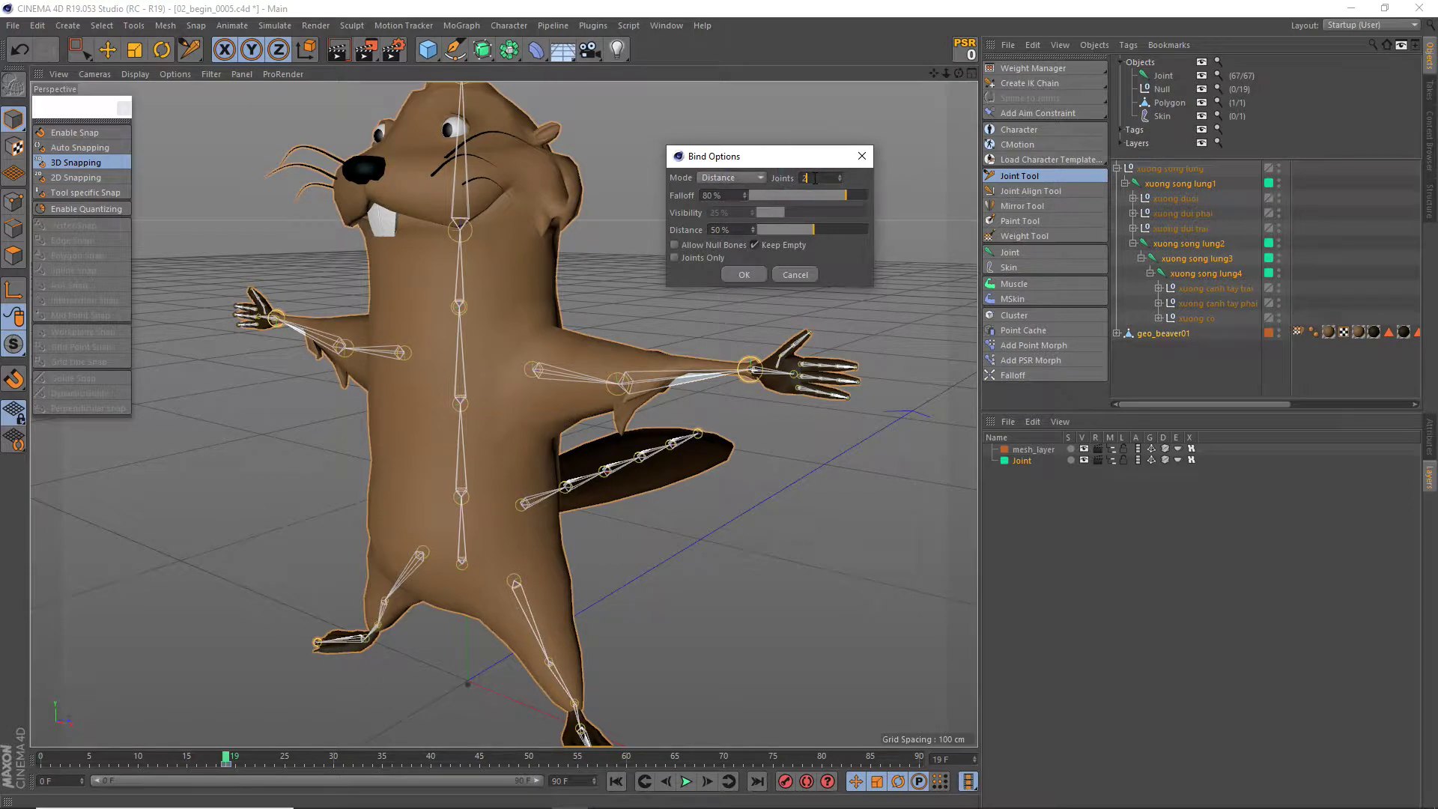
pyautogui.doubleClick(815, 172)
pyautogui.moveTo(820, 231); pyautogui.dragTo(880, 230)
pyautogui.click(795, 274)
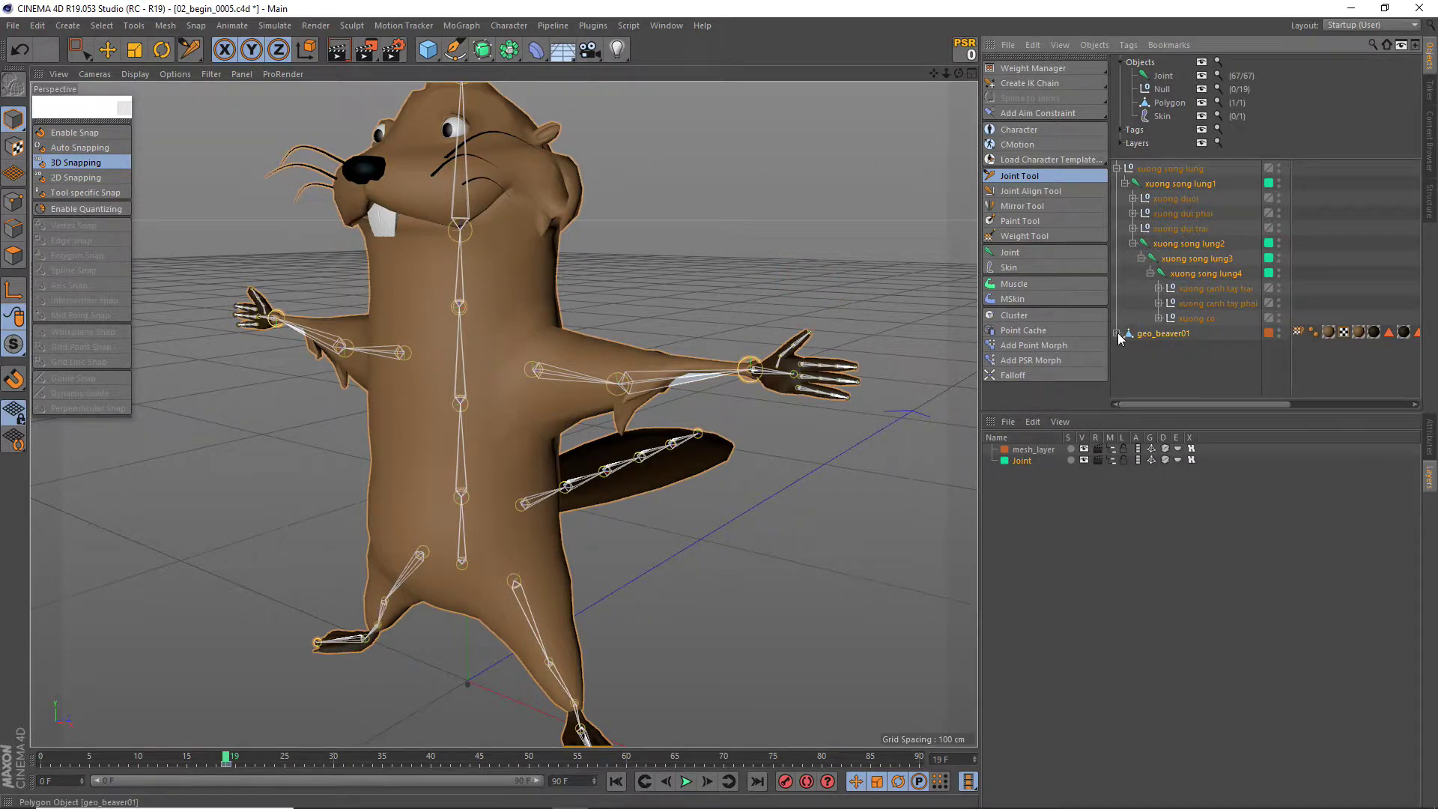
pyautogui.click(1117, 333)
pyautogui.click(1145, 371)
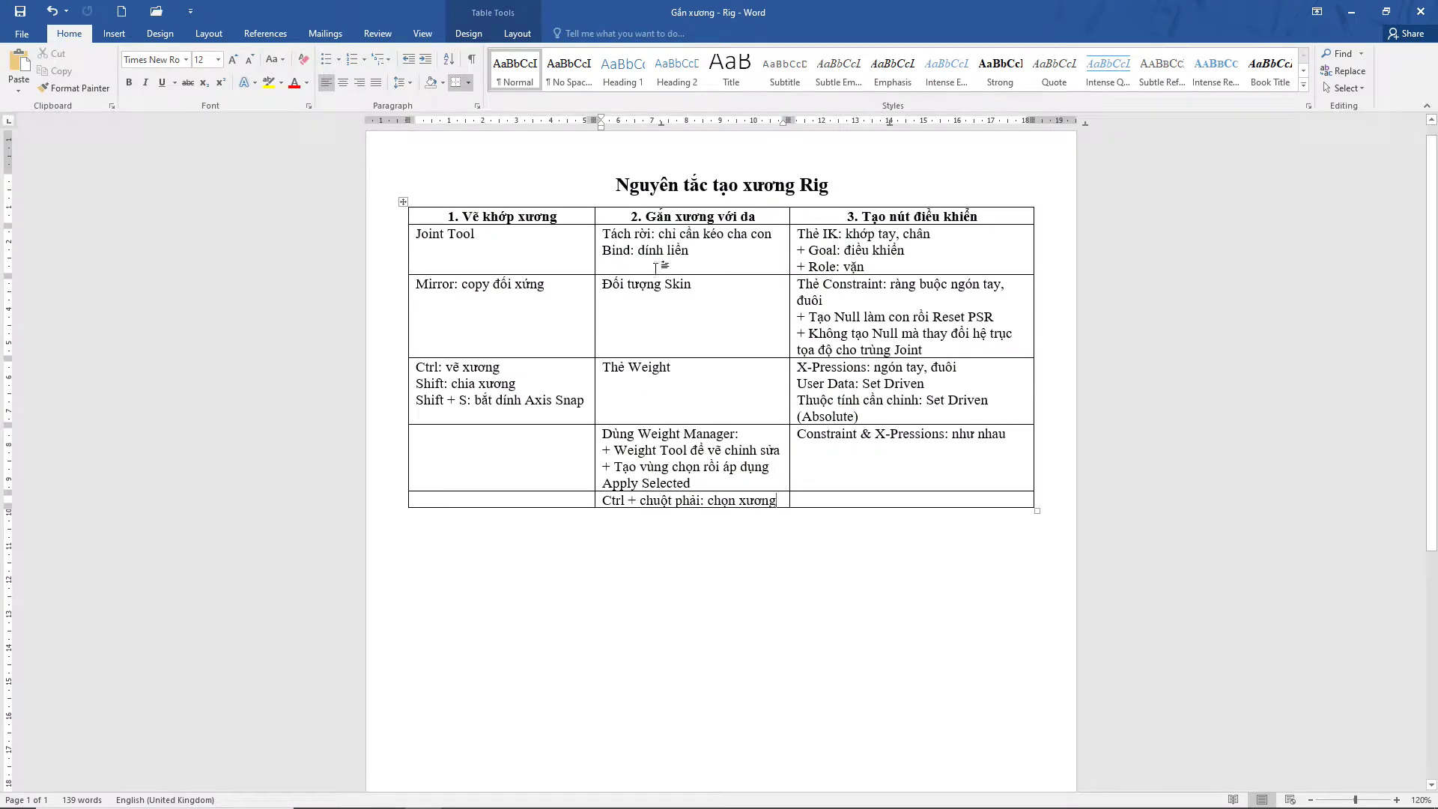
# Highlight the '2. Gắn xương với da' heading and 'Đối tượng Skin' and 'Thẻ Weight' notes, then restore down Word
pyautogui.click(561, 217)
pyautogui.moveTo(560, 216); pyautogui.dragTo(443, 217)
pyautogui.moveTo(755, 216); pyautogui.dragTo(622, 216)
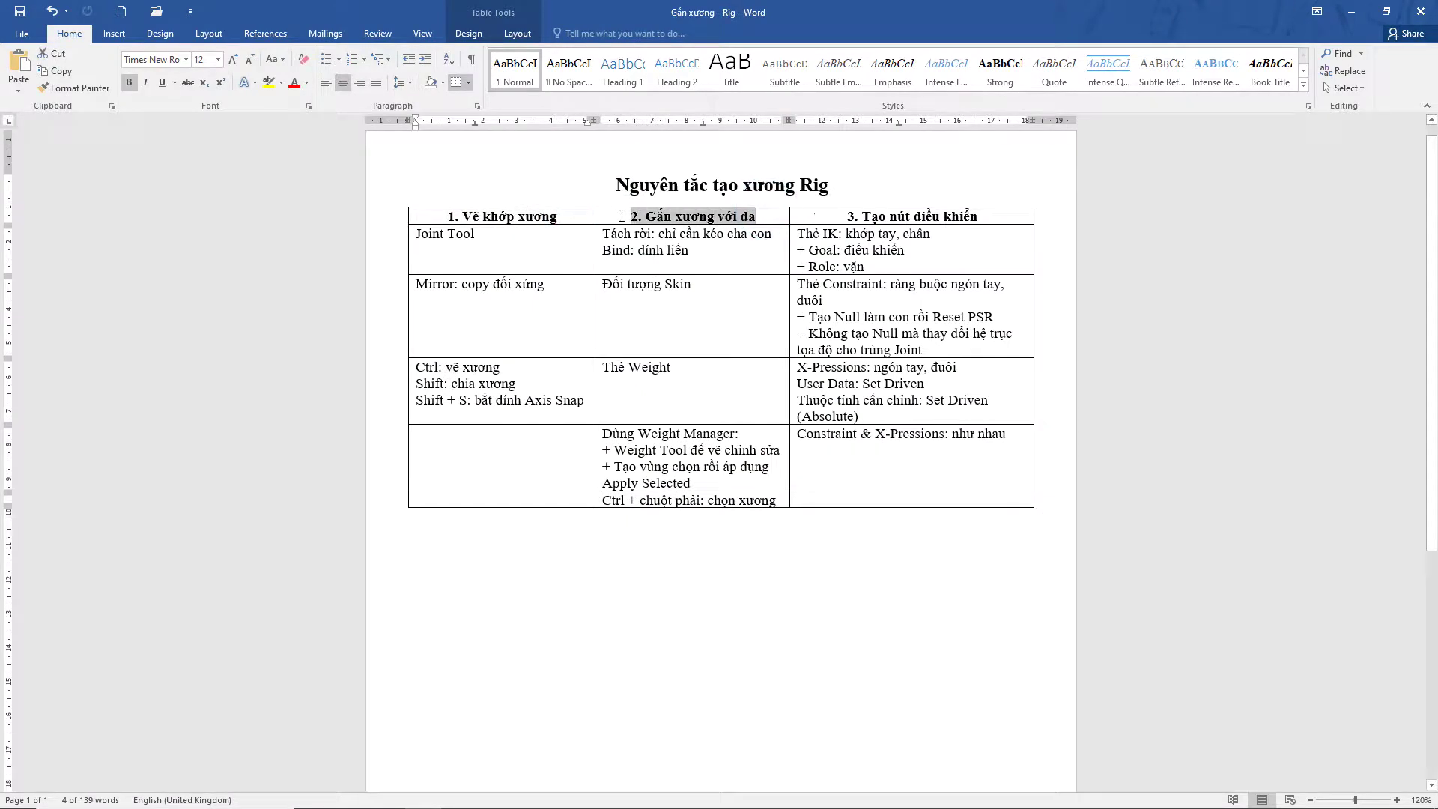
pyautogui.click(713, 296)
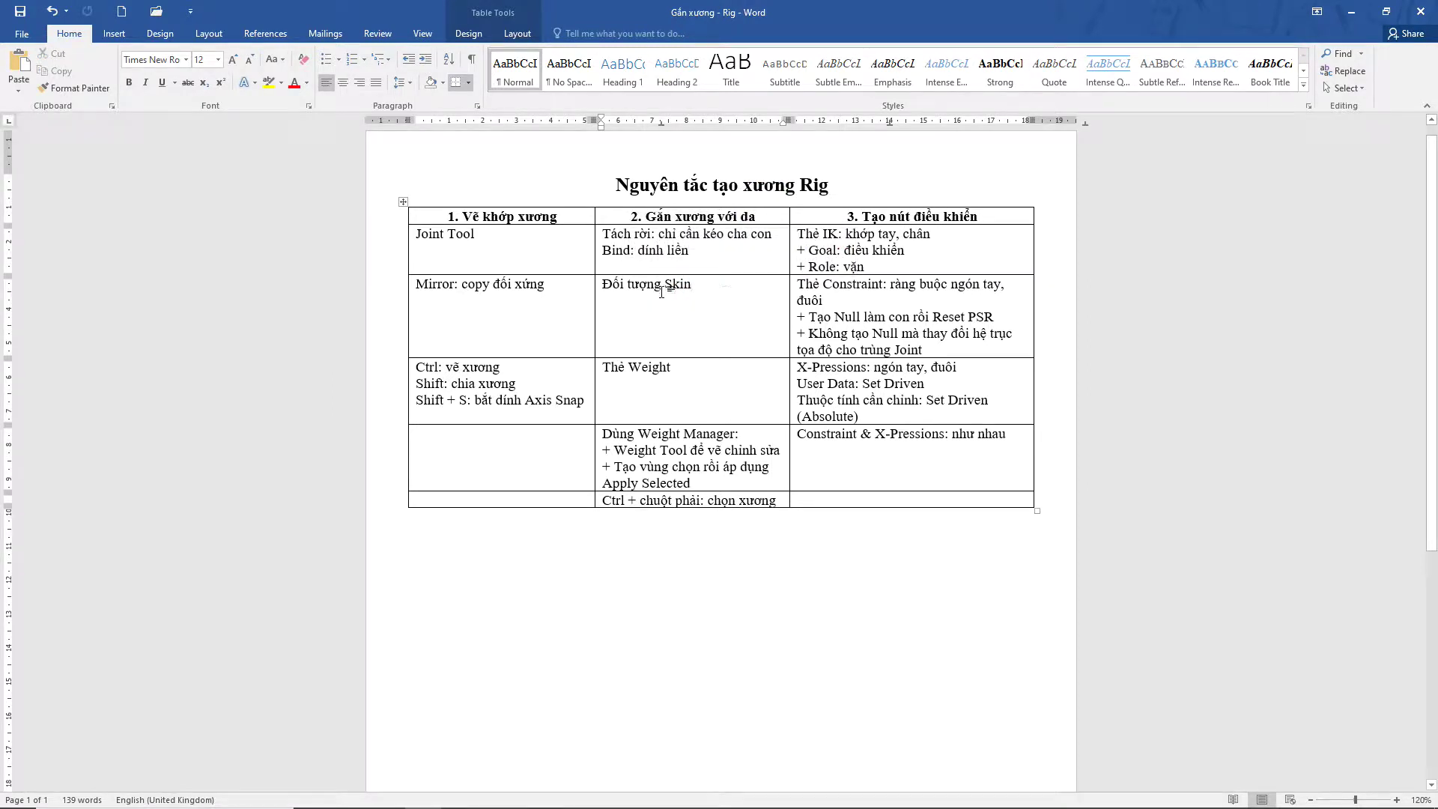
pyautogui.moveTo(691, 285); pyautogui.dragTo(603, 285)
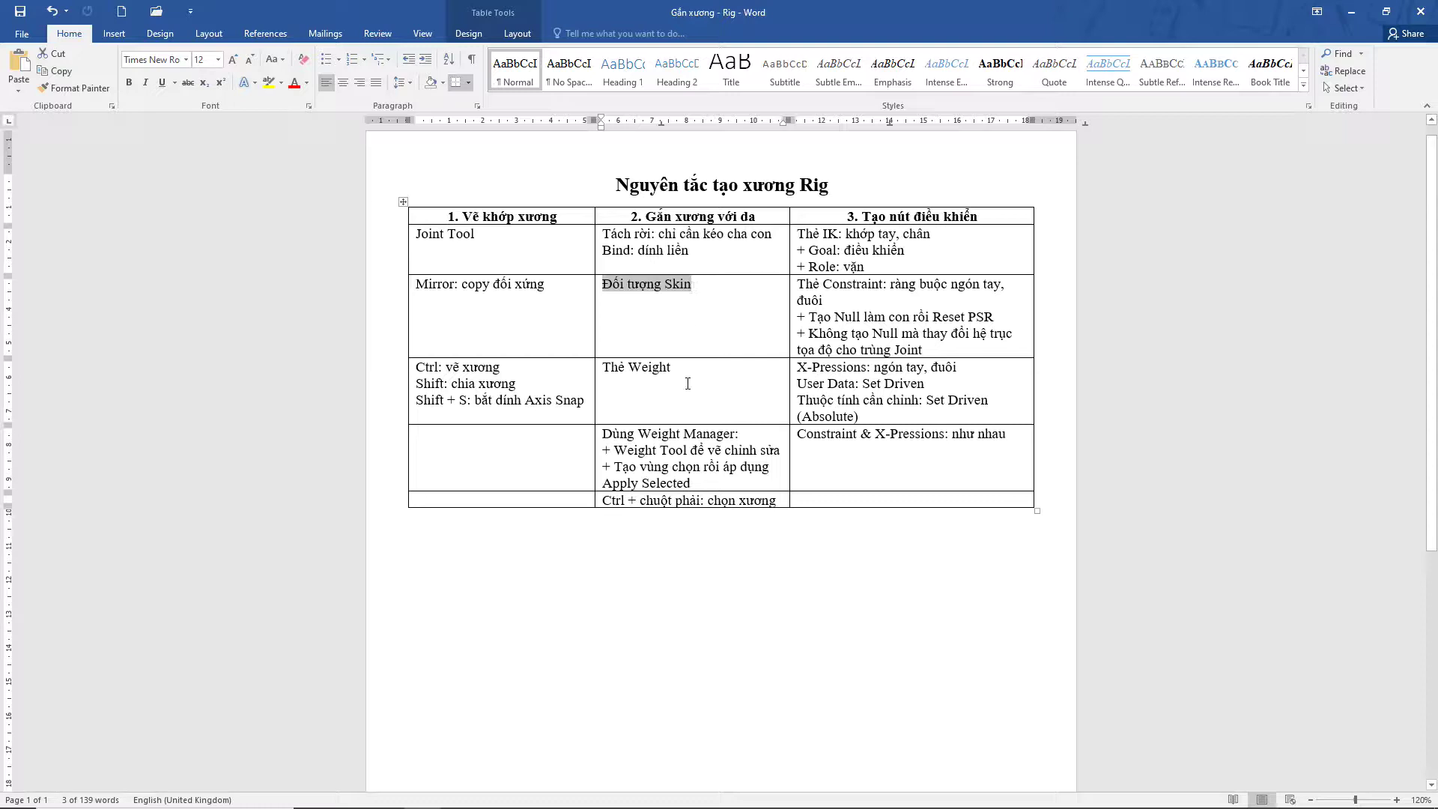
pyautogui.moveTo(677, 368); pyautogui.dragTo(603, 368)
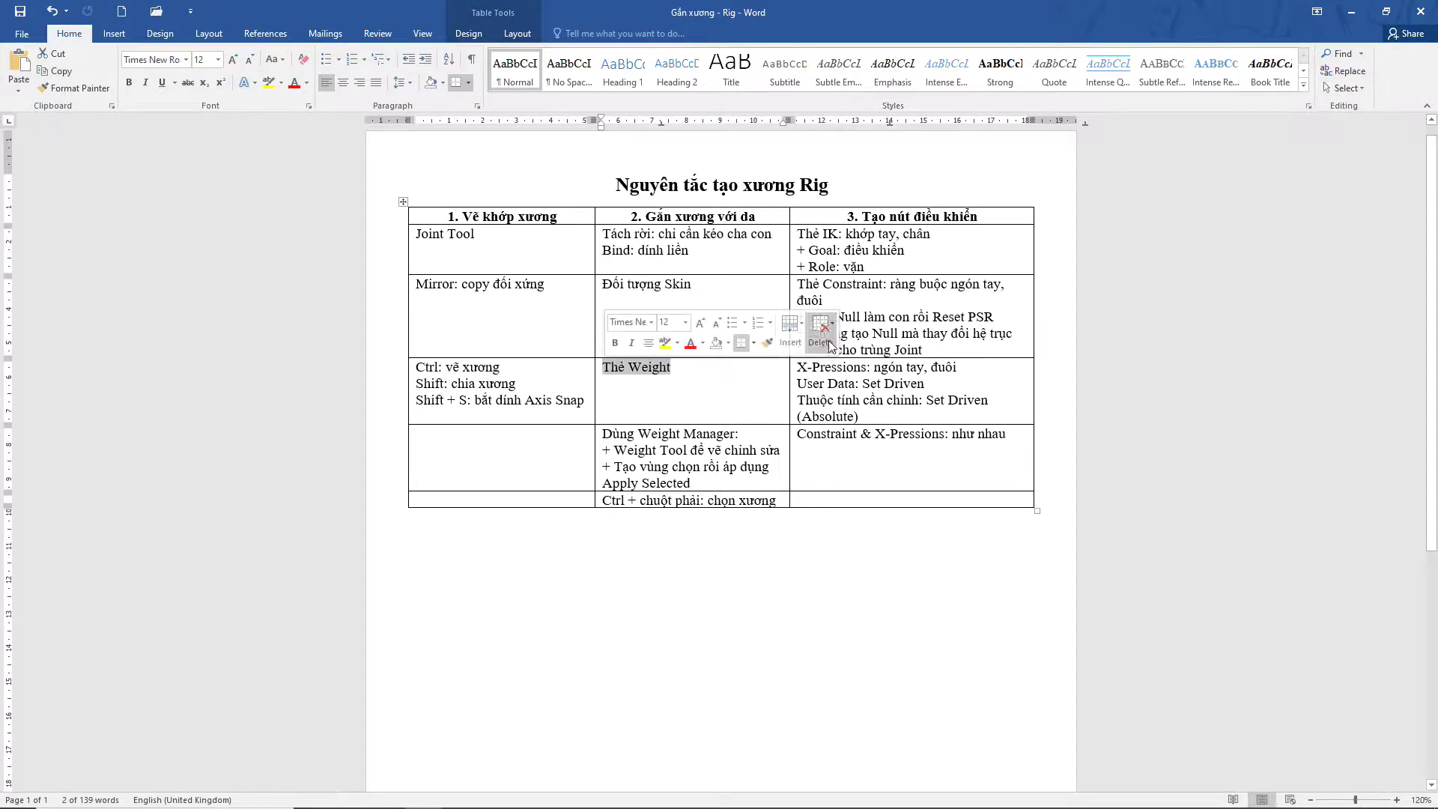
pyautogui.click(1385, 11)
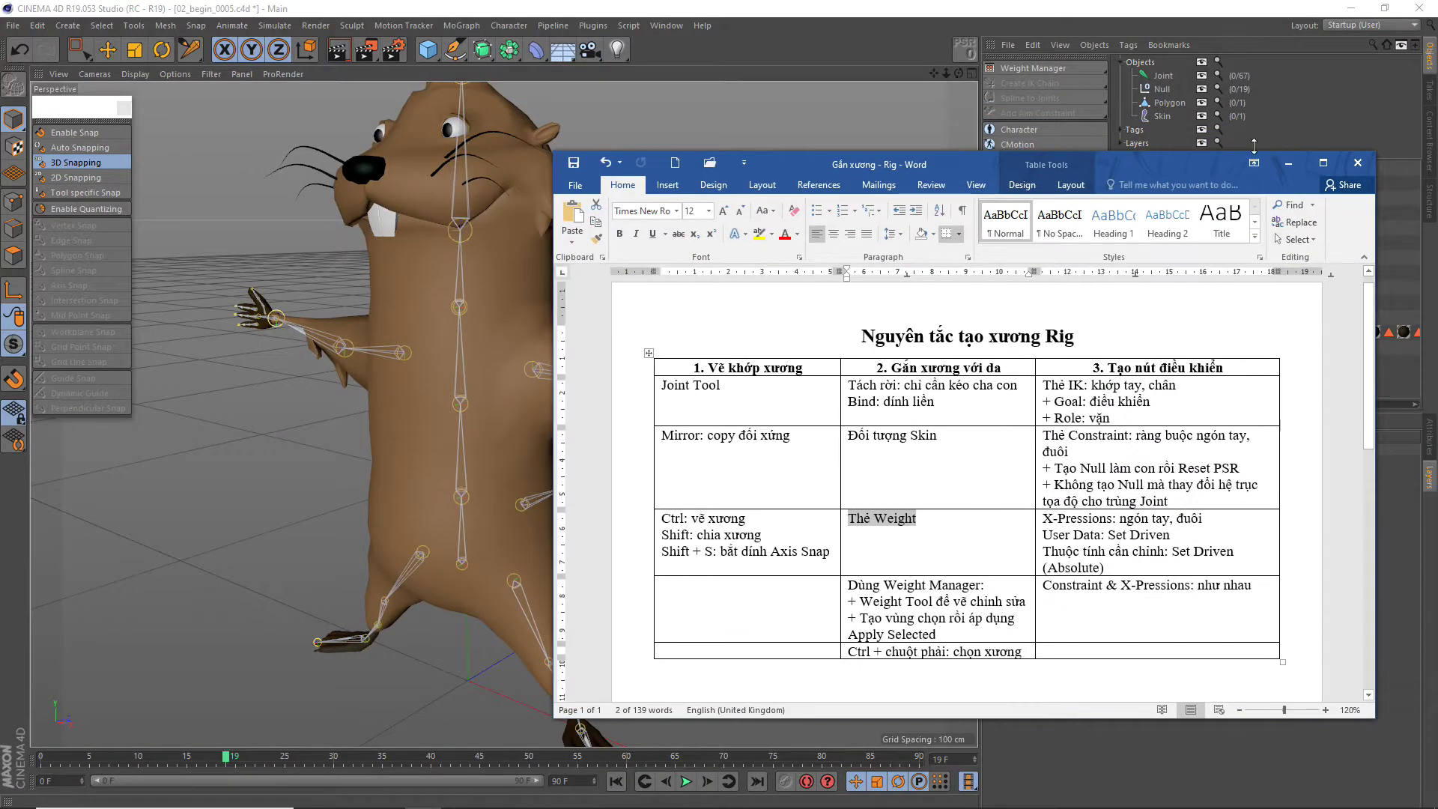
# Inspect the Skin object and geo_beaver01's Weight tag joint list, then bring the beaver closer in view
pyautogui.click(1288, 170)
pyautogui.click(1152, 349)
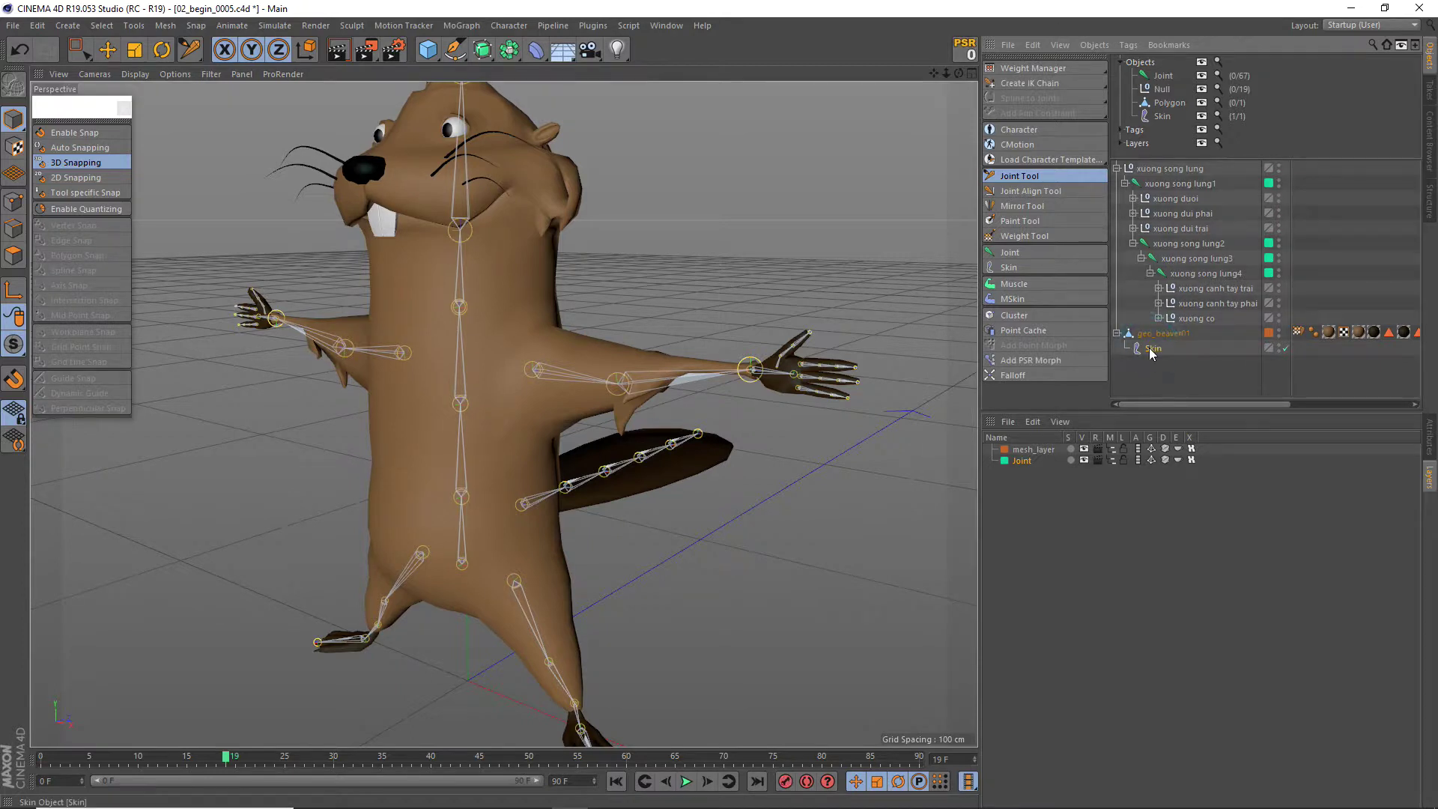
pyautogui.click(1425, 447)
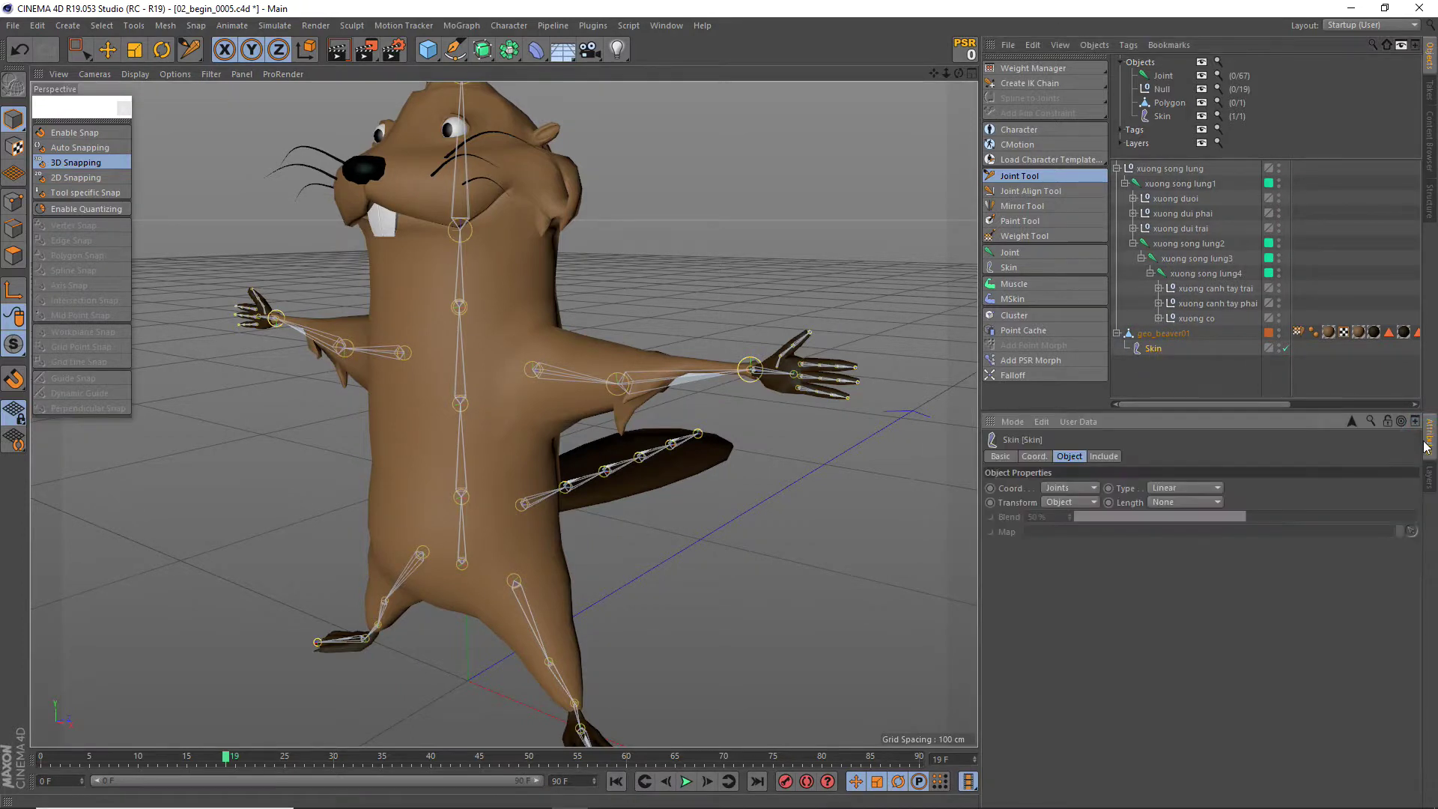
pyautogui.click(1298, 332)
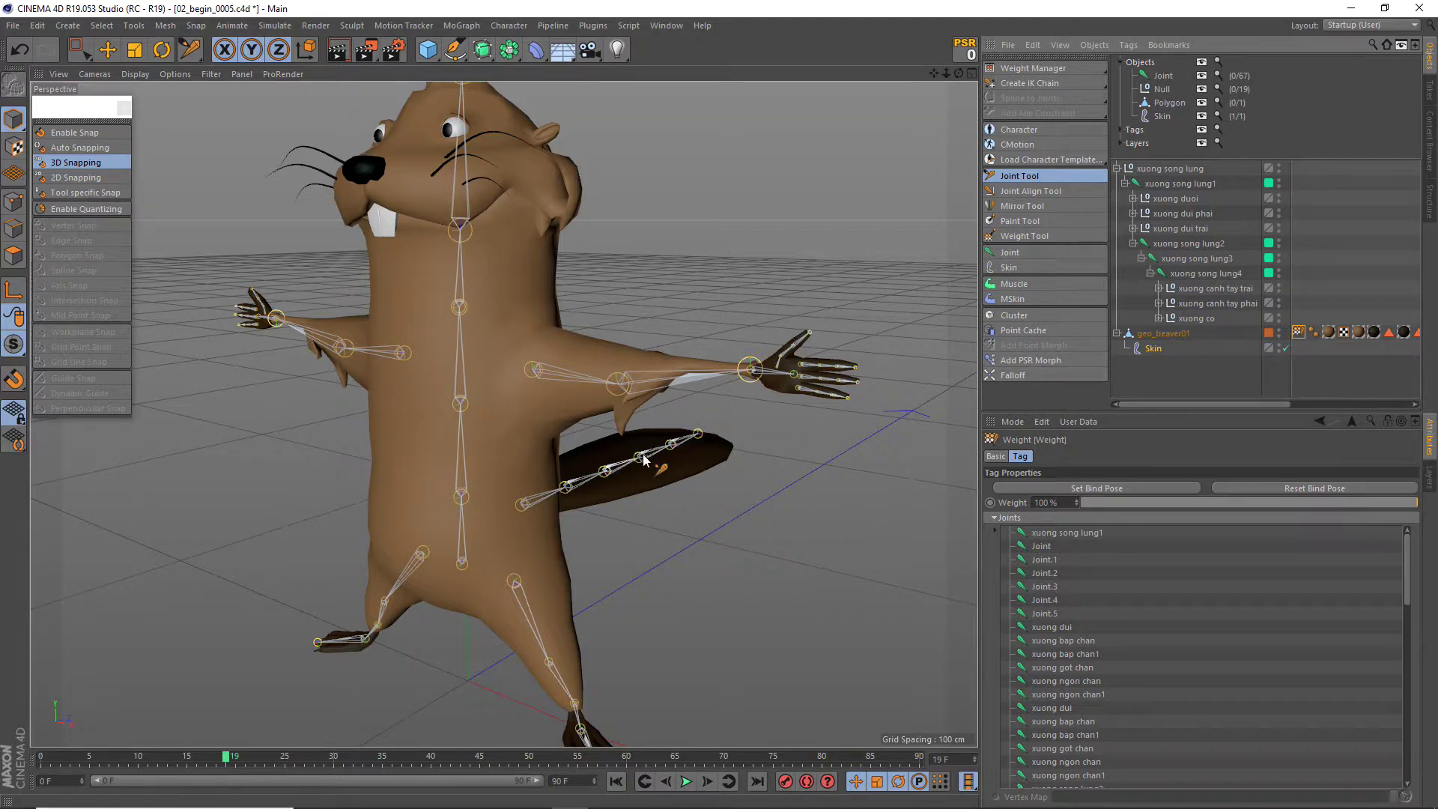
pyautogui.keyDown('alt'); pyautogui.moveTo(411, 427); pyautogui.dragTo(507, 453); pyautogui.keyUp('alt')
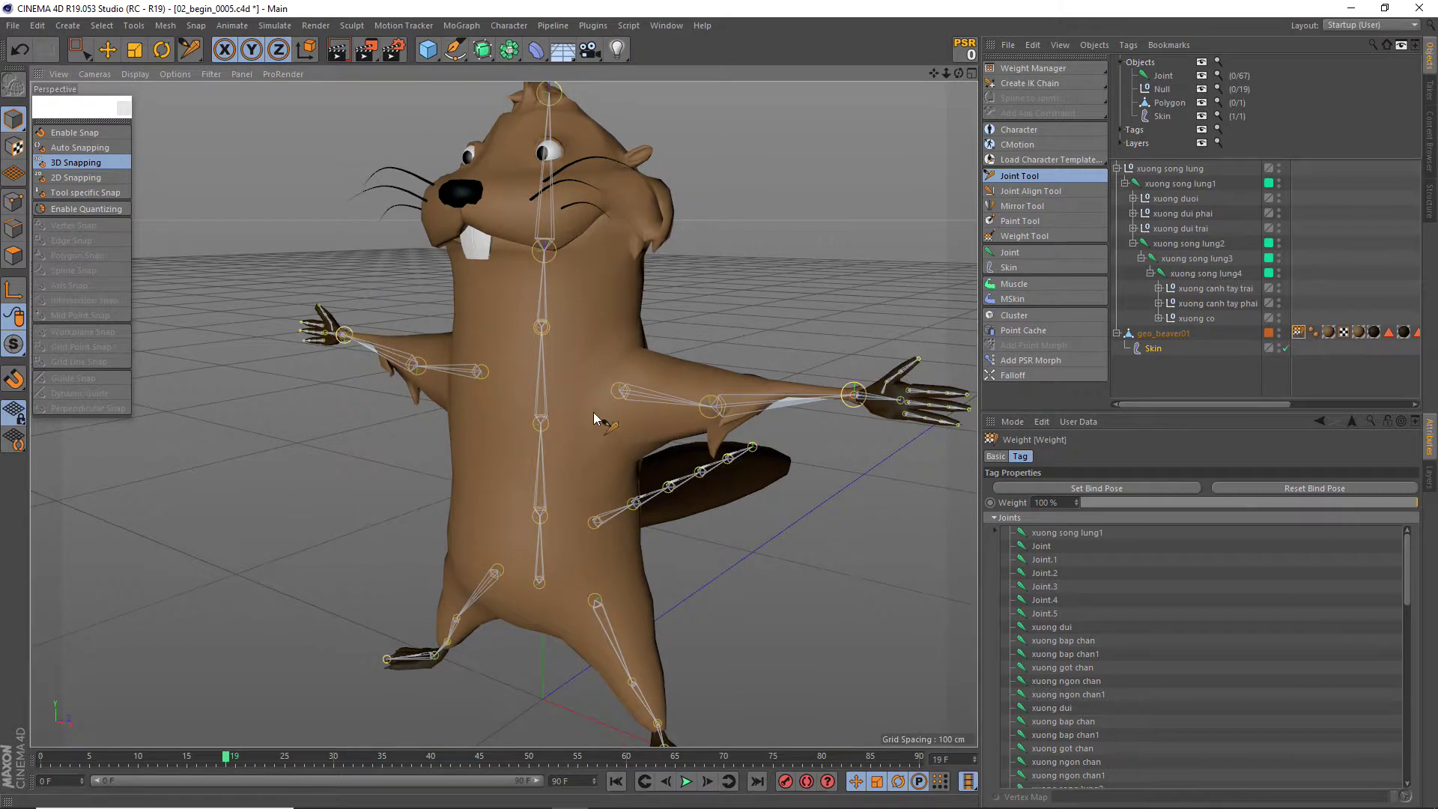
pyautogui.scroll(-1, 595, 417)
# Move the shoulder joint to test arm deformation, then undo the move
pyautogui.press('e')
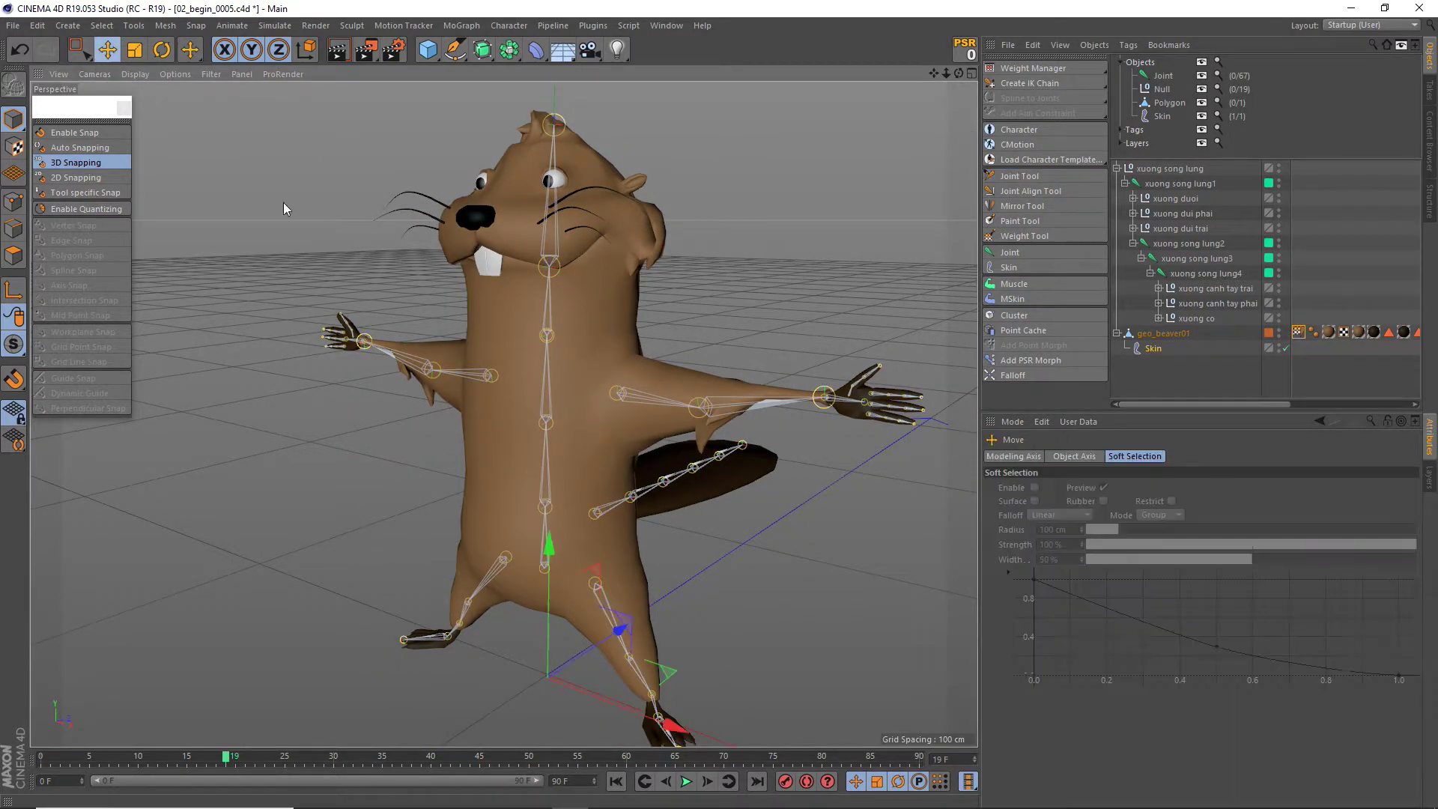
pyautogui.click(644, 397)
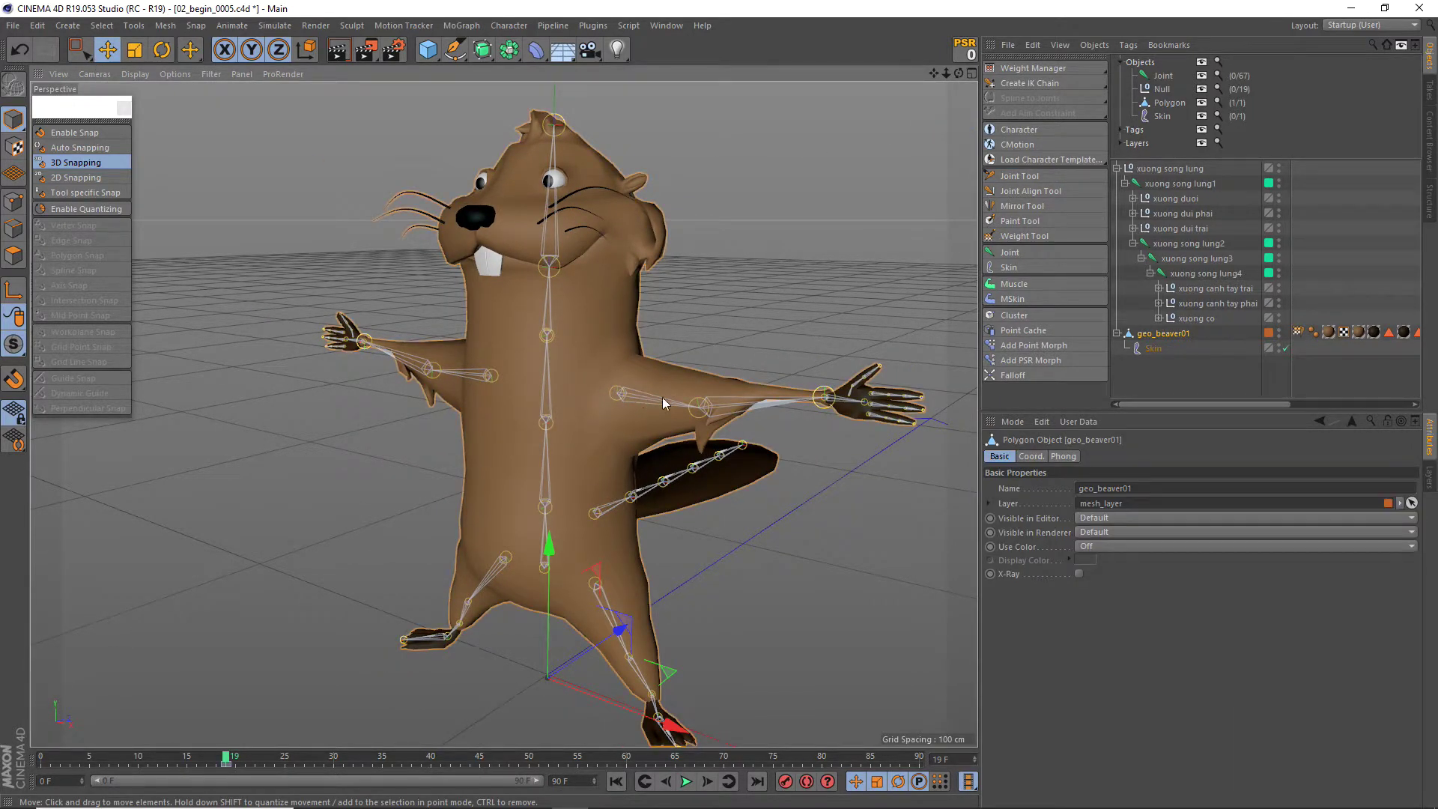
pyautogui.click(1019, 175)
pyautogui.press('e')
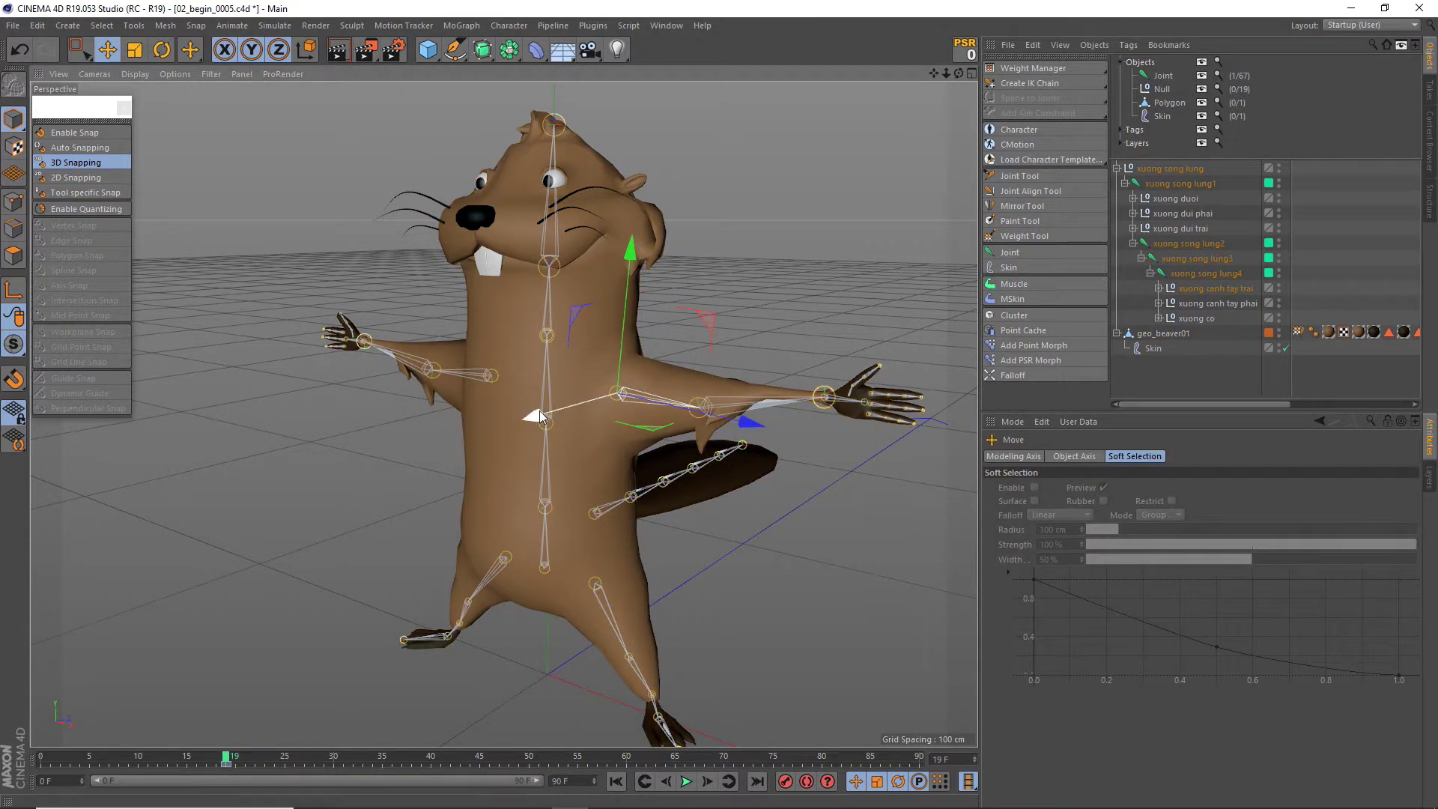
pyautogui.moveTo(551, 408)
pyautogui.mouseDown()
pyautogui.moveTo(476, 430)
pyautogui.moveTo(421, 514)
pyautogui.moveTo(690, 565)
pyautogui.moveTo(534, 527)
pyautogui.mouseUp()
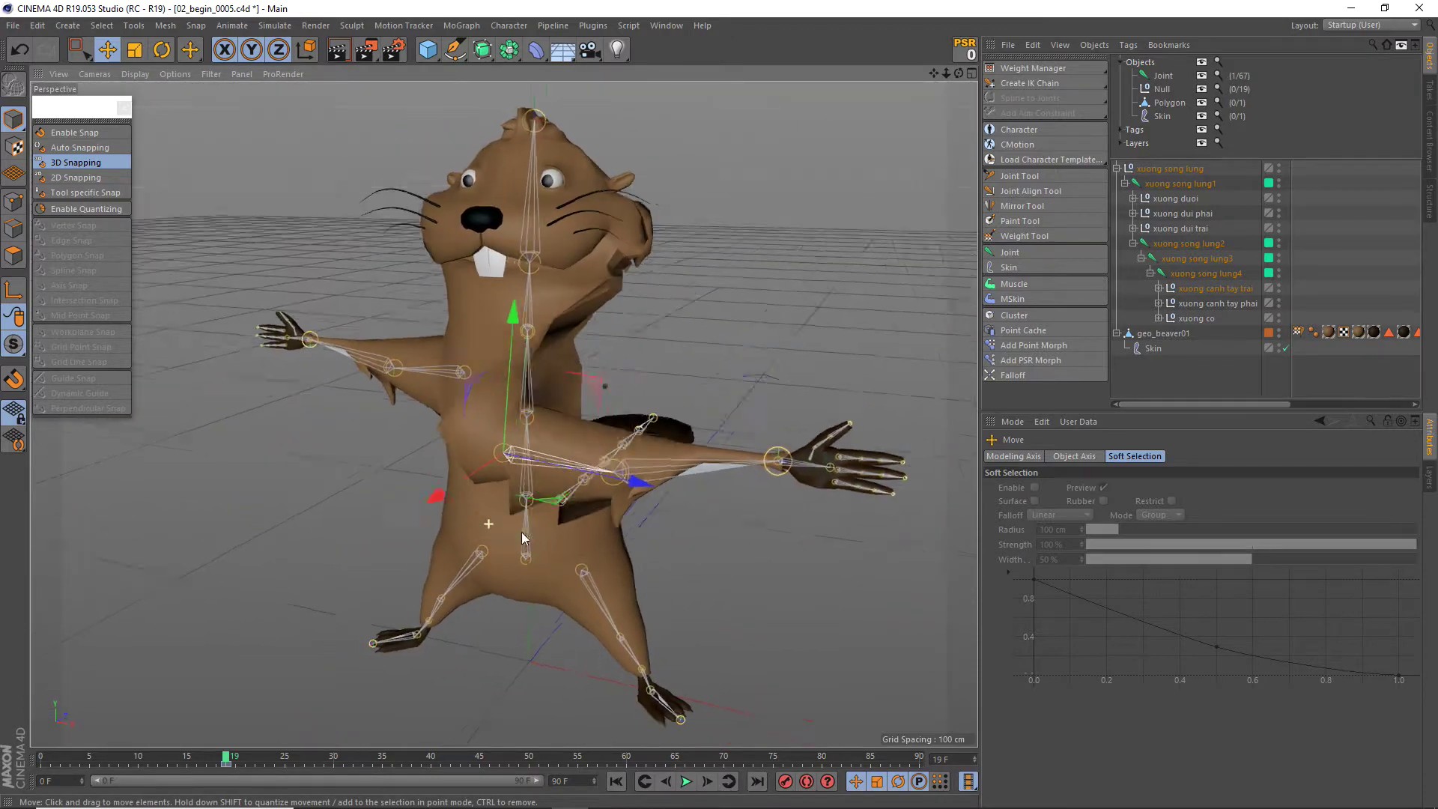
pyautogui.hotkey('ctrl', 'z')
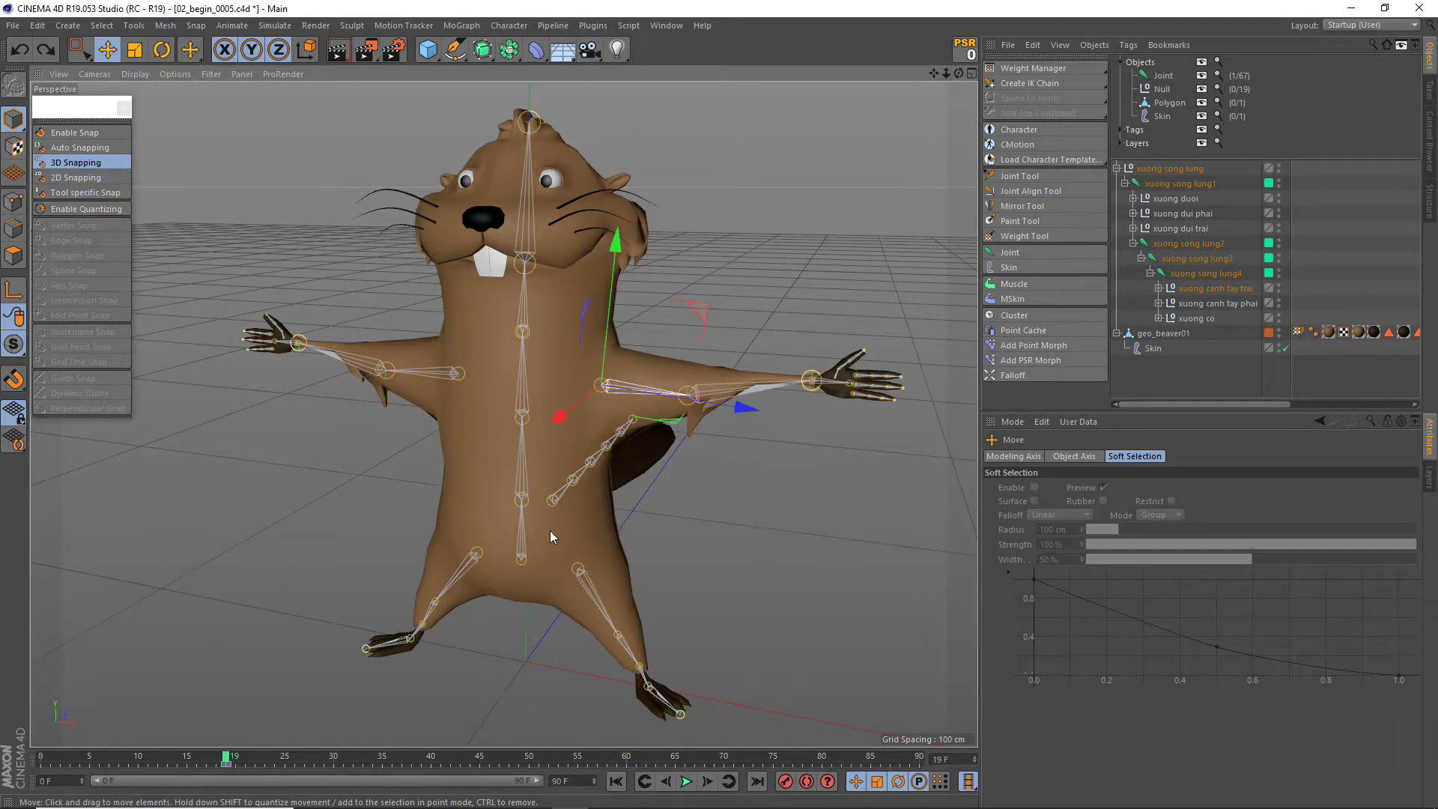
pyautogui.keyDown('alt'); pyautogui.moveTo(484, 392); pyautogui.dragTo(554, 436); pyautogui.keyUp('alt')
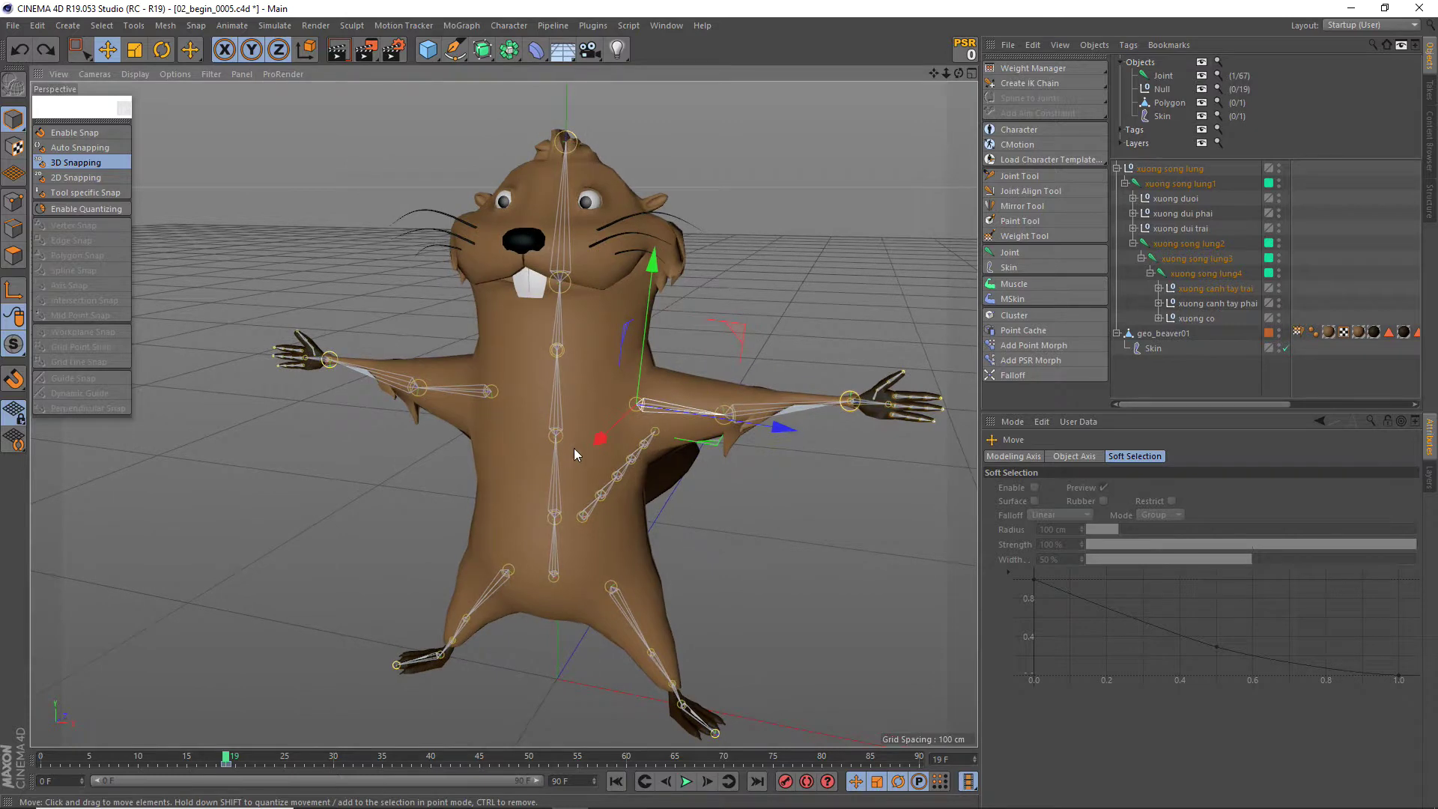
# Move the neck joint xuong co to test head bending, undo each move, and reselect the Weight tag
pyautogui.click(1019, 175)
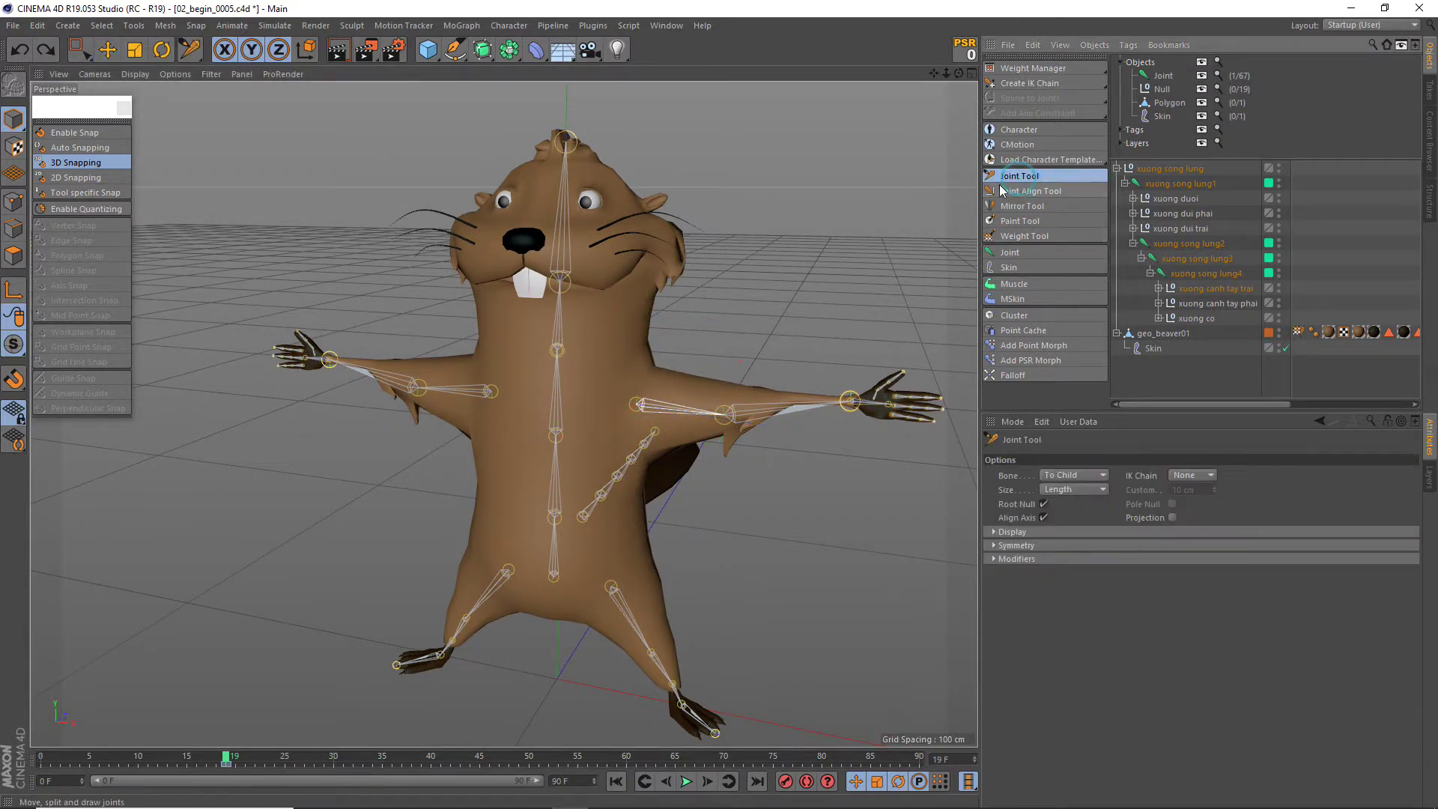
pyautogui.click(562, 331)
pyautogui.press('e')
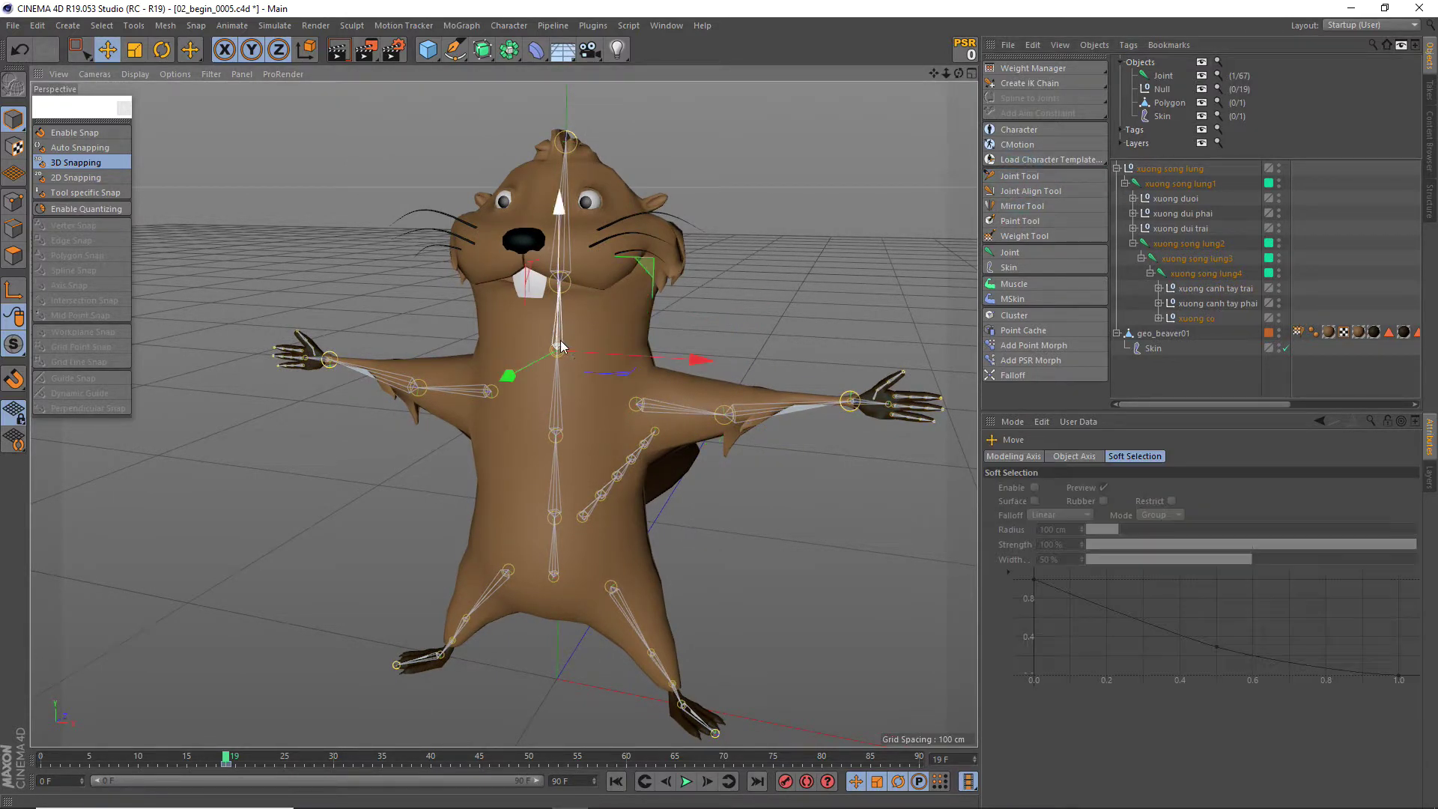
pyautogui.moveTo(520, 375); pyautogui.dragTo(539, 379)
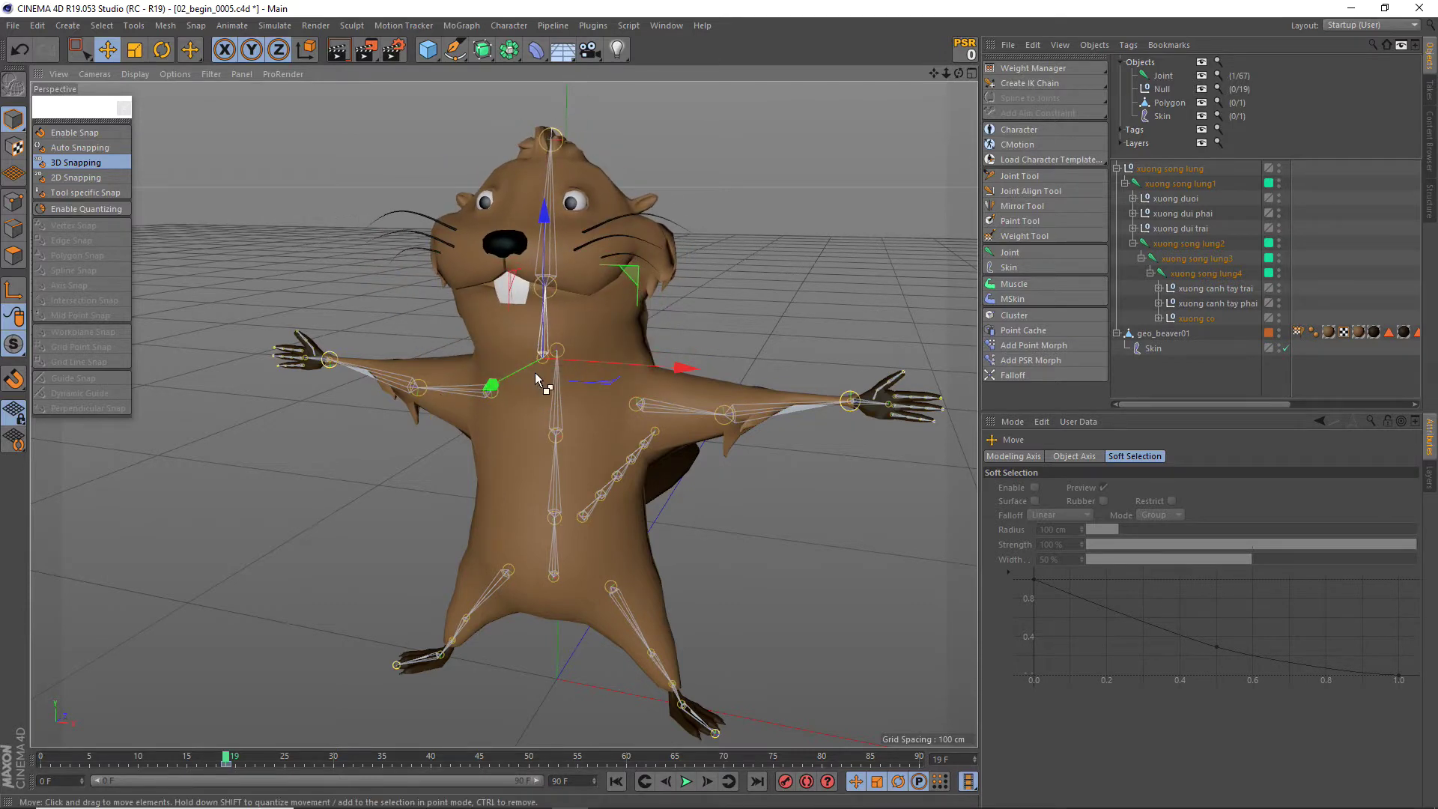
pyautogui.hotkey('ctrl', 'z')
pyautogui.moveTo(672, 364); pyautogui.dragTo(813, 366)
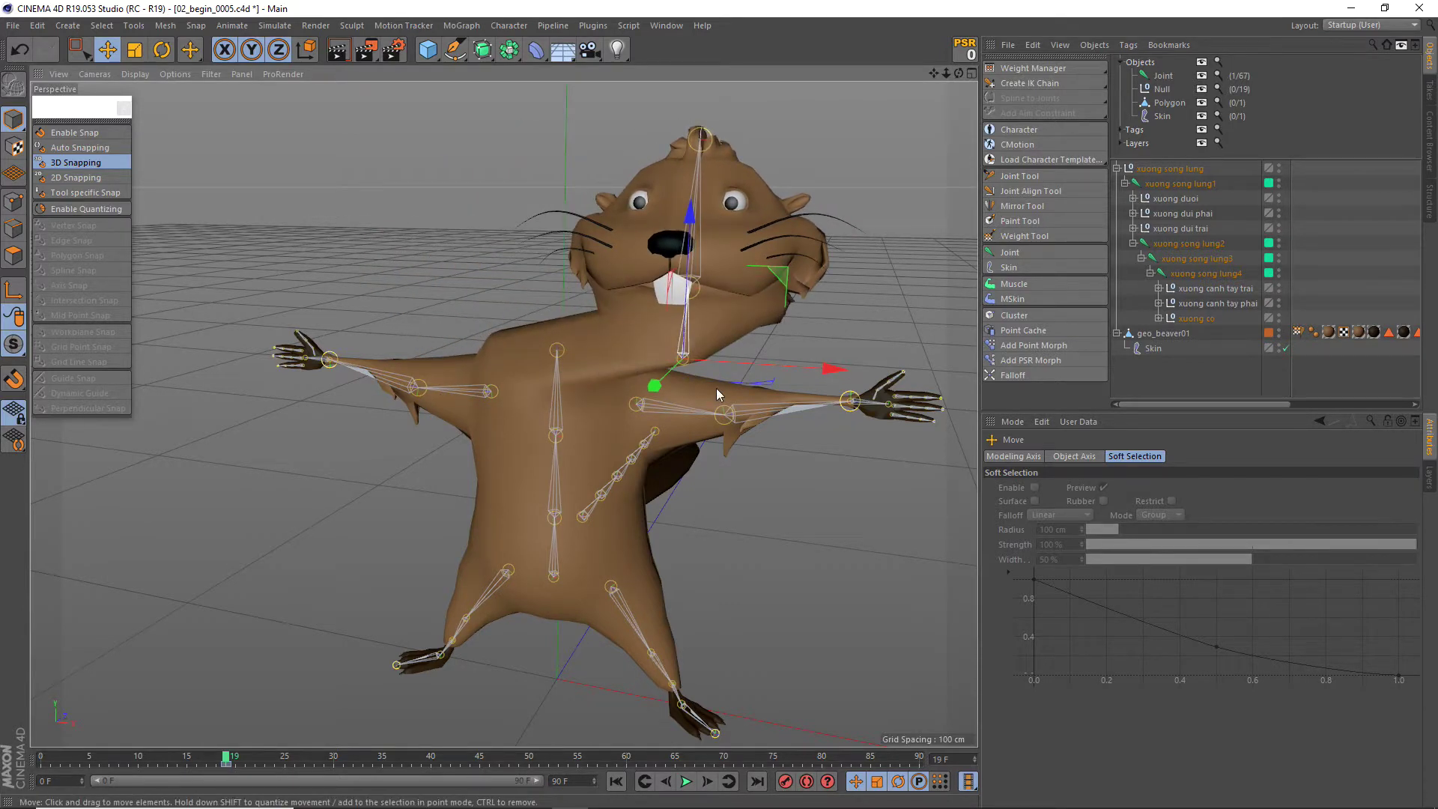
pyautogui.hotkey('ctrl', 'z')
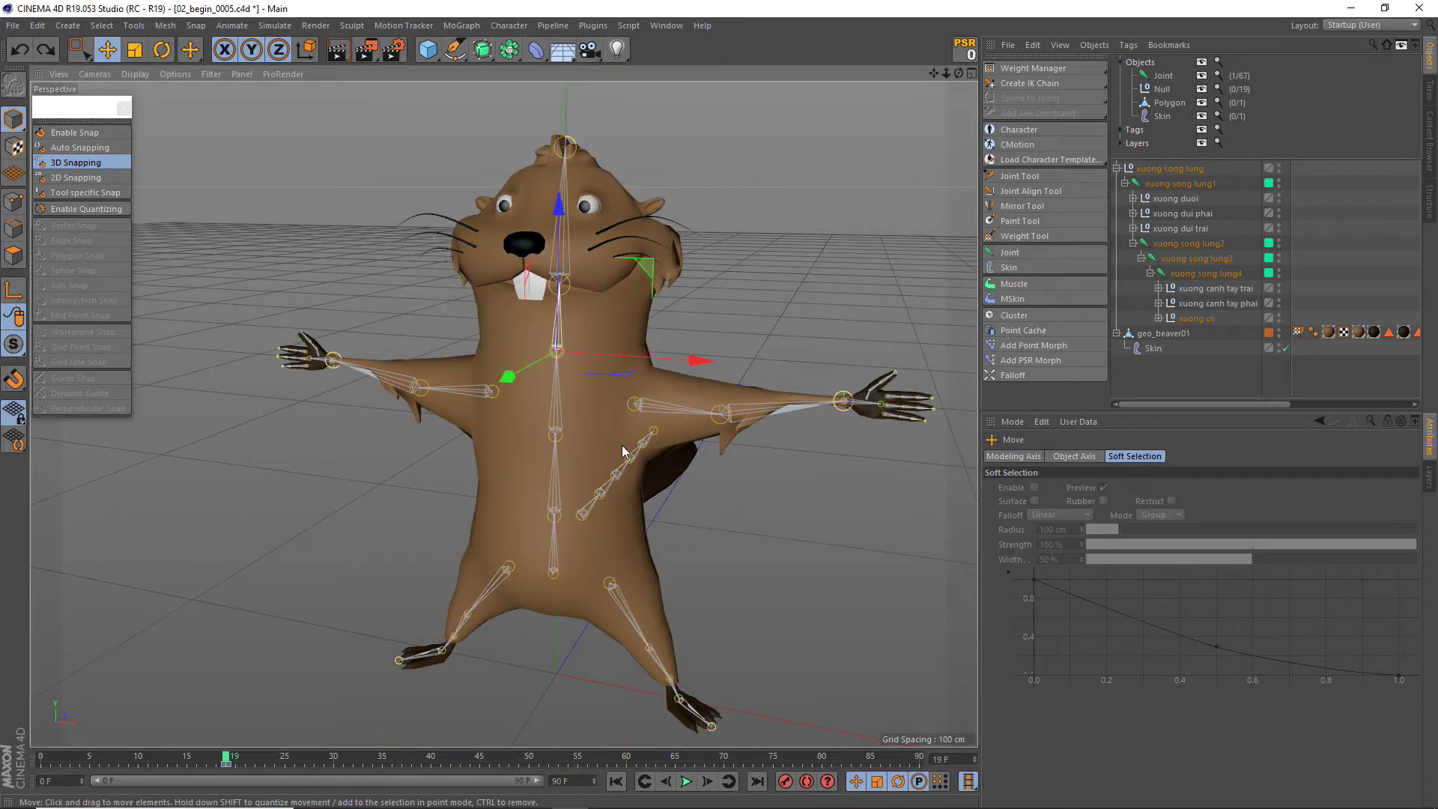
pyautogui.moveTo(621, 445)
pyautogui.keyDown('alt'); pyautogui.mouseDown()
pyautogui.moveTo(412, 434)
pyautogui.moveTo(394, 454)
pyautogui.moveTo(482, 463)
pyautogui.moveTo(613, 431)
pyautogui.moveTo(574, 431)
pyautogui.mouseUp(); pyautogui.keyUp('alt')
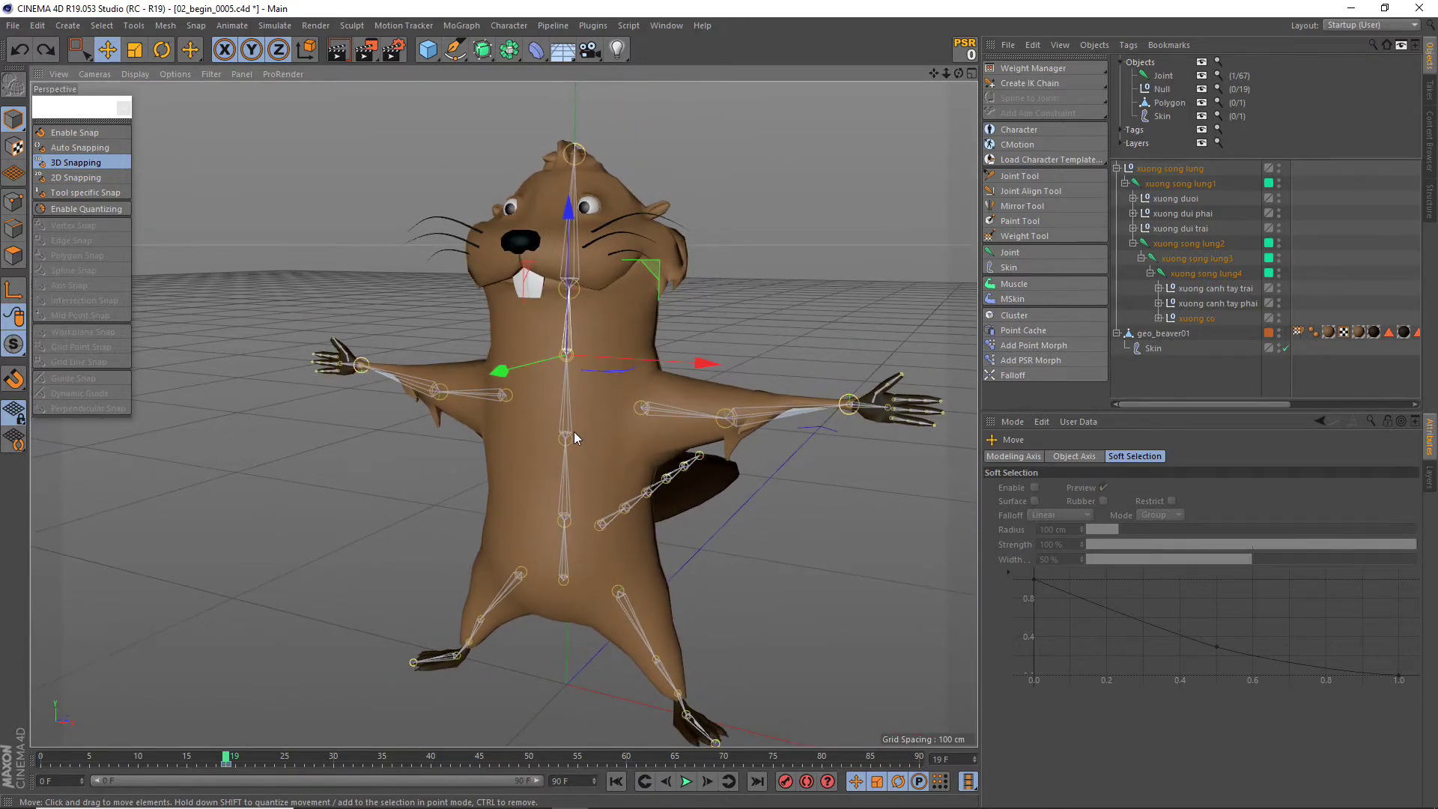
pyautogui.click(1298, 332)
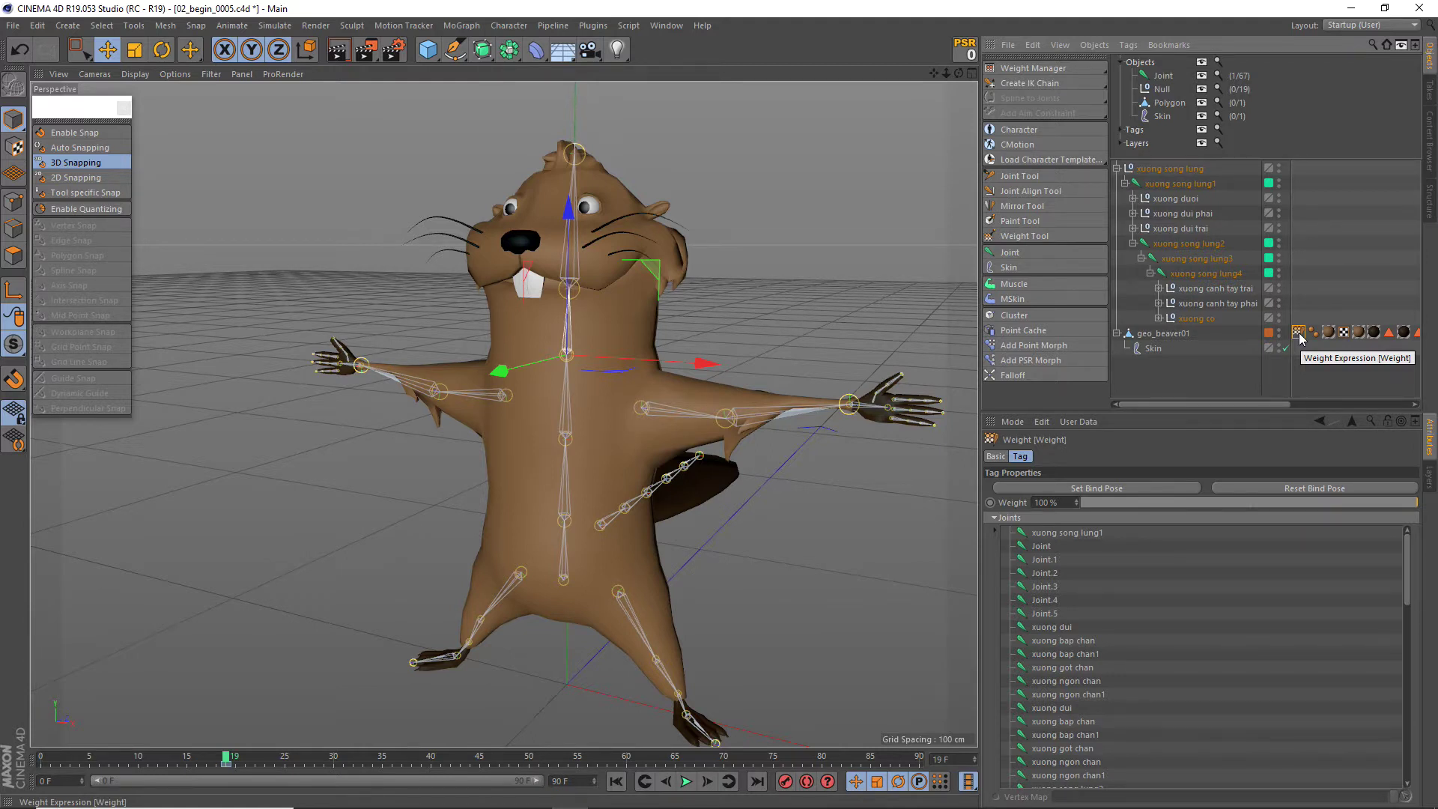
# Hide the Object Manager filter and select geo_beaver01's Skin object to show its Joints/Linear settings
pyautogui.click(1396, 47)
pyautogui.click(1234, 297)
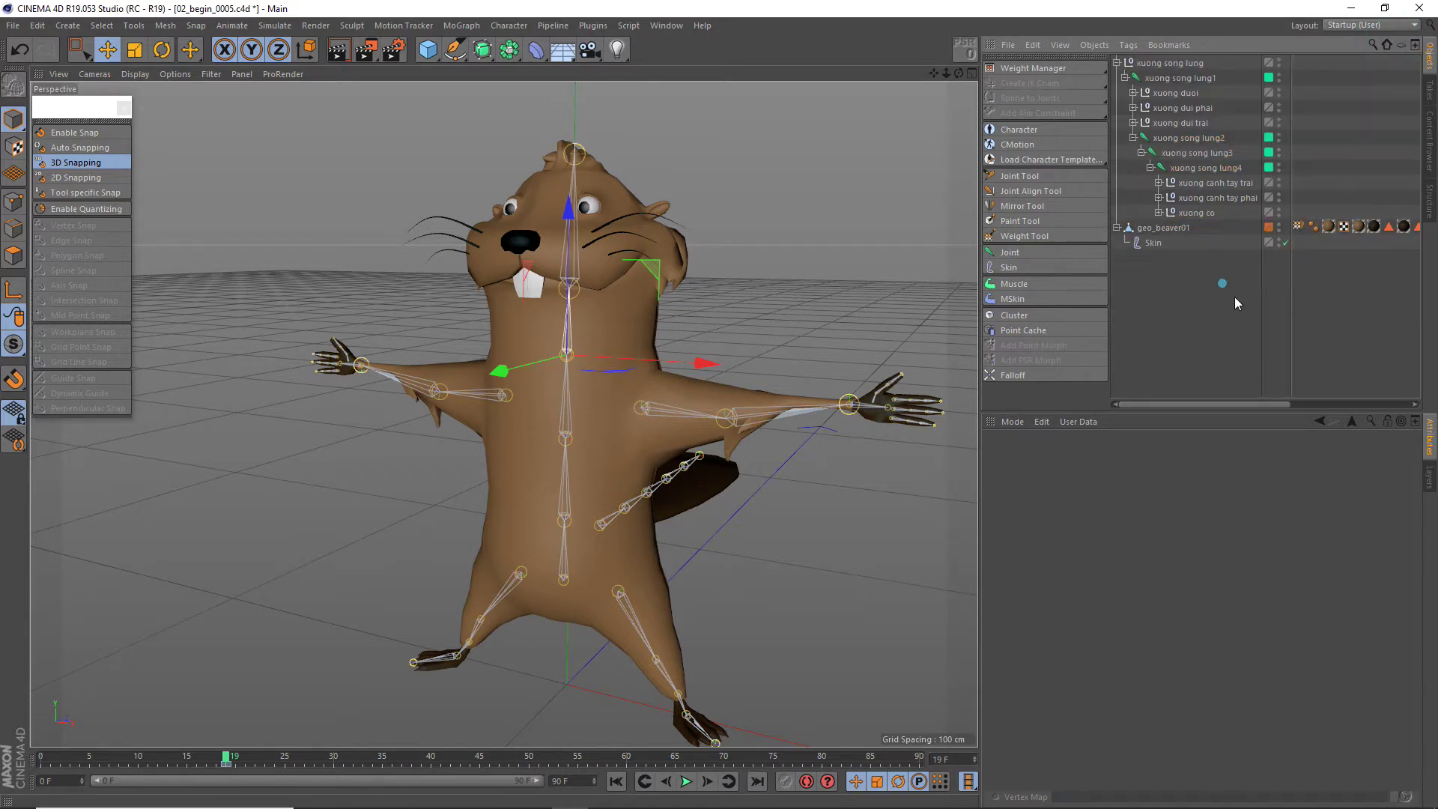
pyautogui.click(1152, 245)
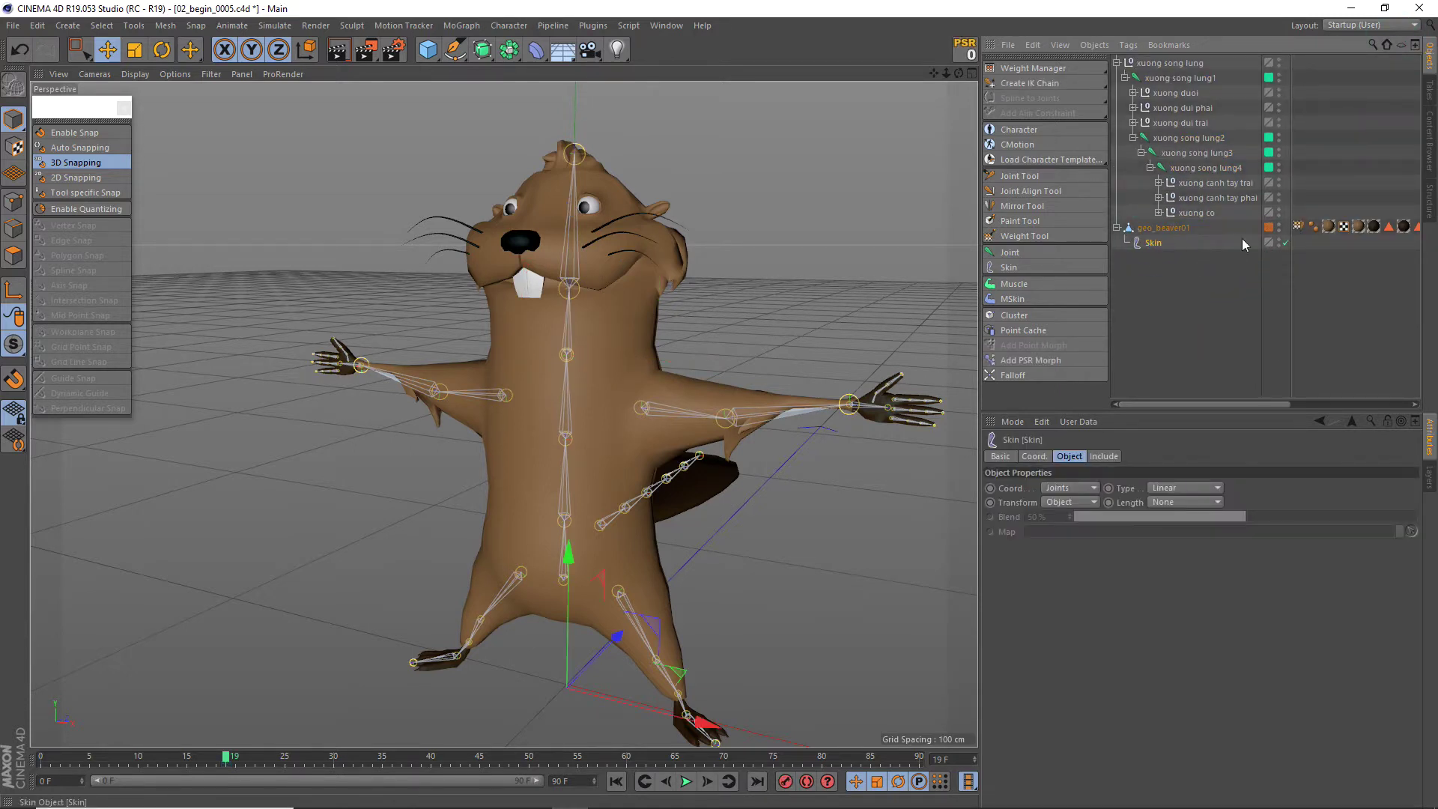
pyautogui.click(1300, 228)
pyautogui.click(1154, 244)
pyautogui.scroll(2, 605, 437)
pyautogui.scroll(-1, 604, 432)
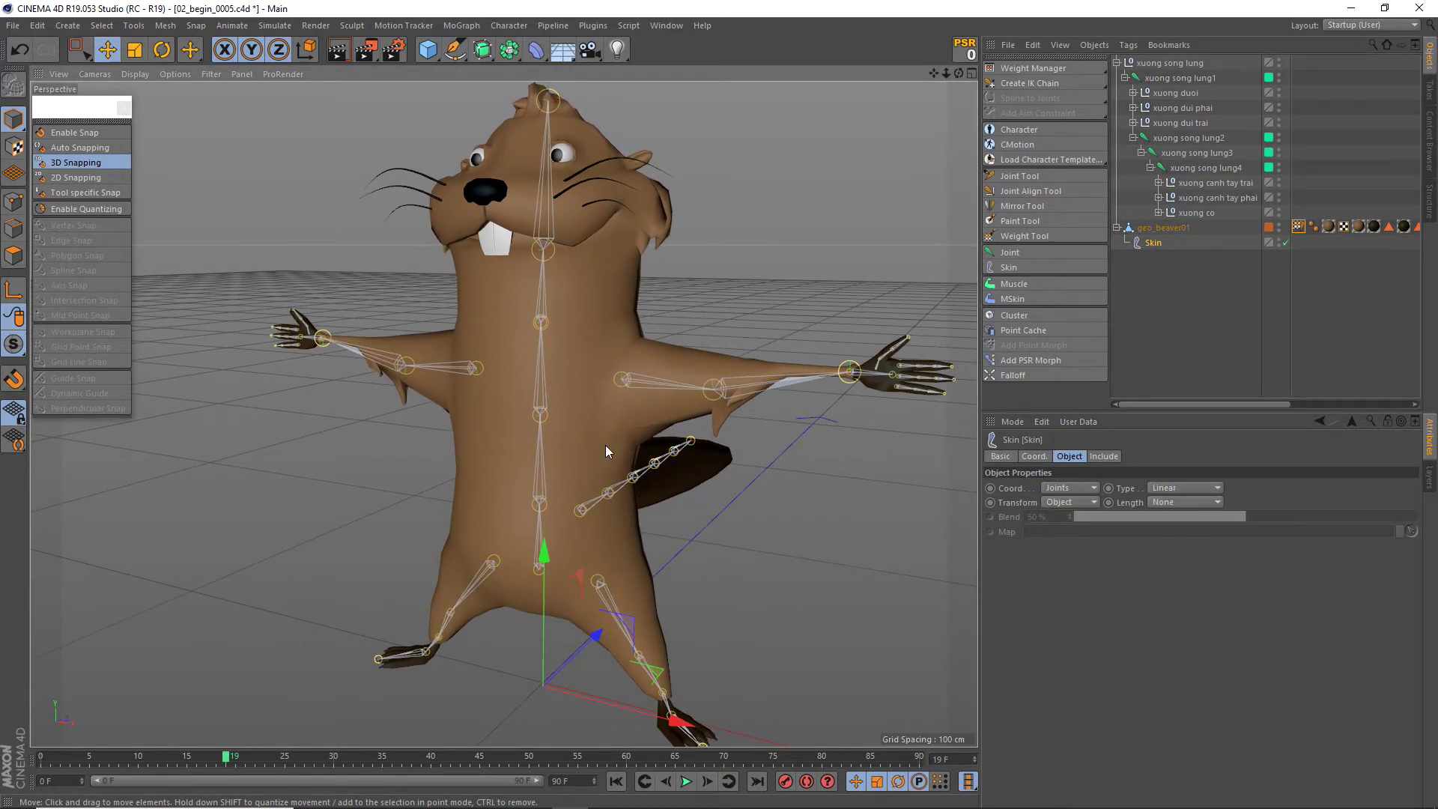